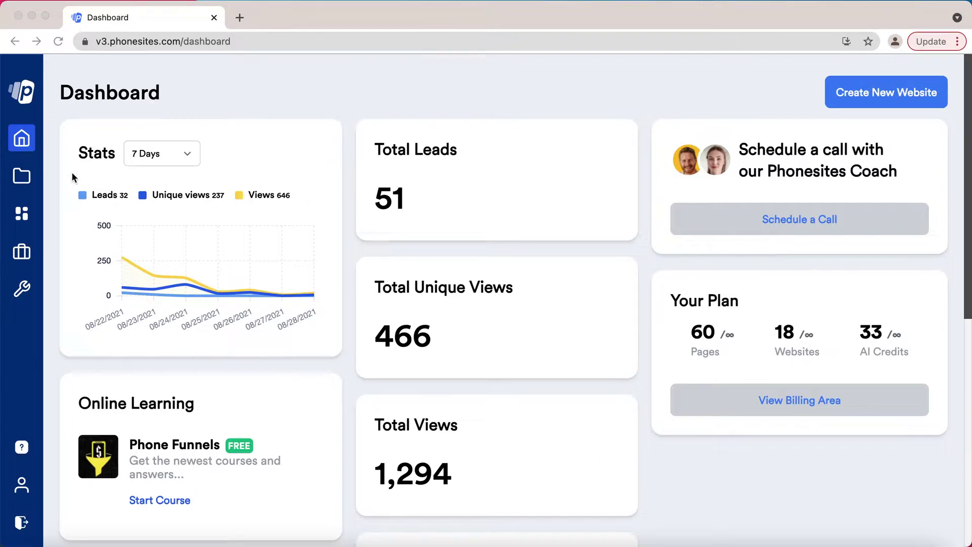
Keep the Dashboard stats time range at 7 Days
scroll(139, 254, "down", 1)
left_click(186, 128)
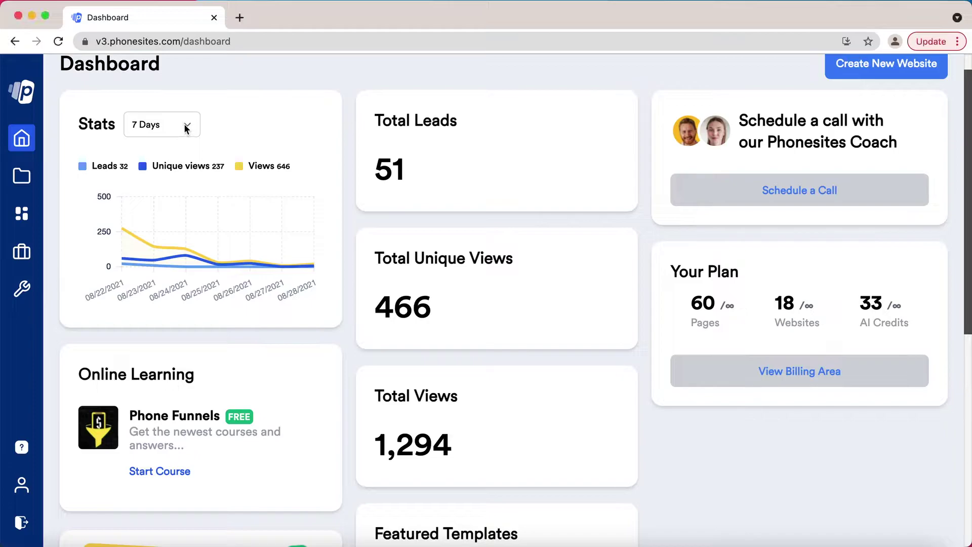
left_click(186, 128)
left_click(186, 128)
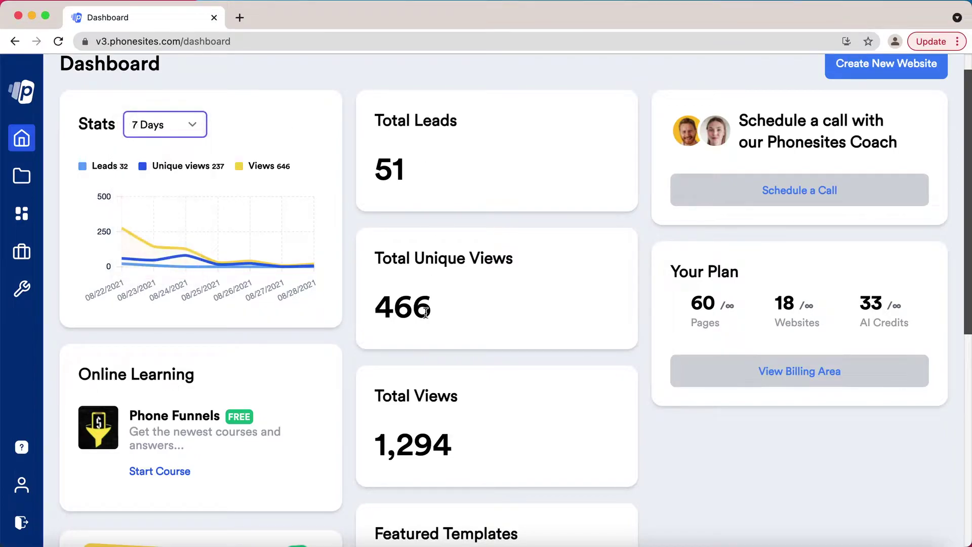
Browse the Dashboard statistics, then open the Help page and scroll through its options
scroll(410, 345, "down", 1)
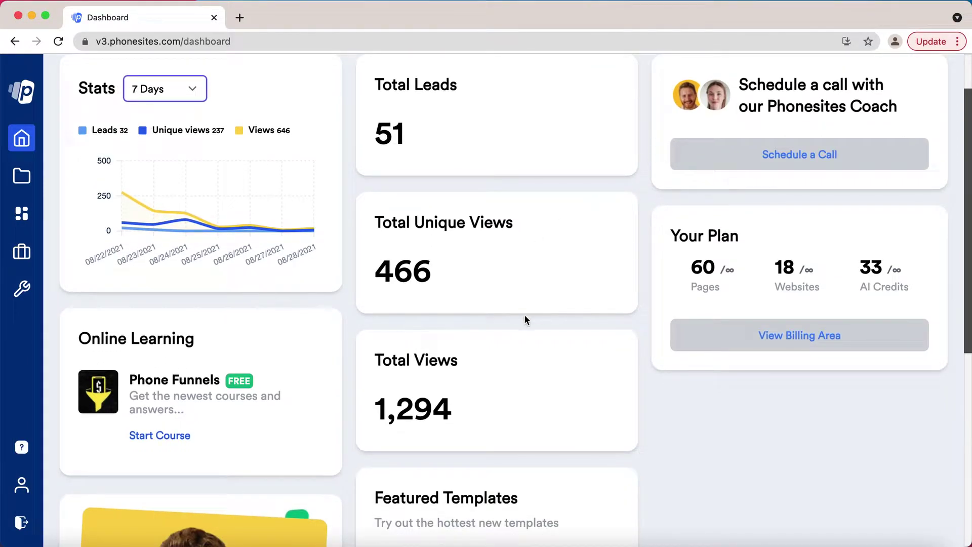
scroll(524, 314, "down", 1)
scroll(532, 309, "up", 1)
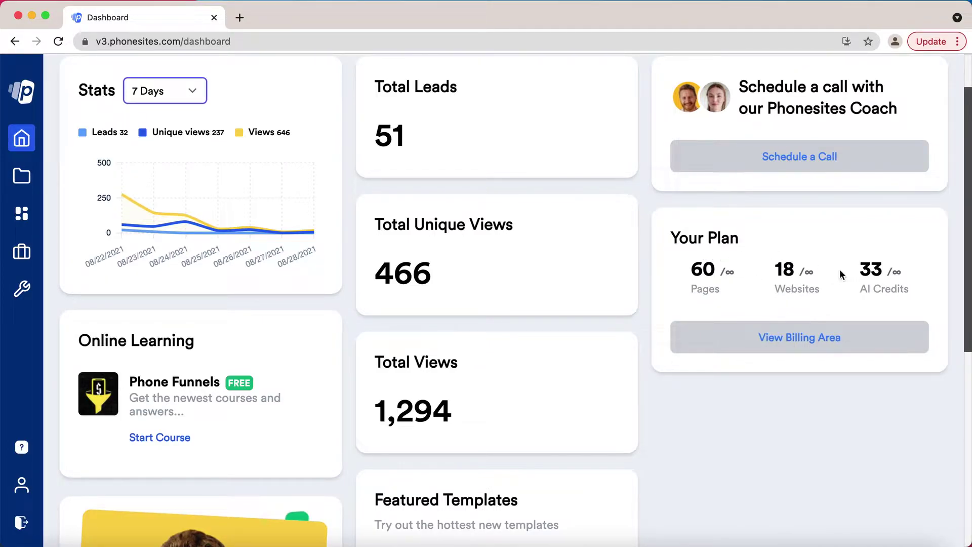
scroll(799, 270, "down", 1)
scroll(802, 271, "up", 1)
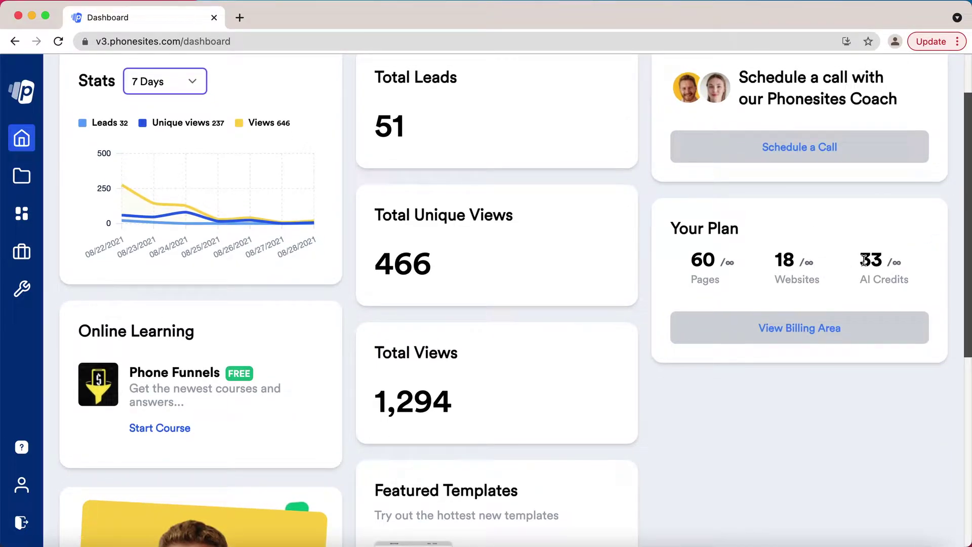
scroll(846, 268, "up", 1)
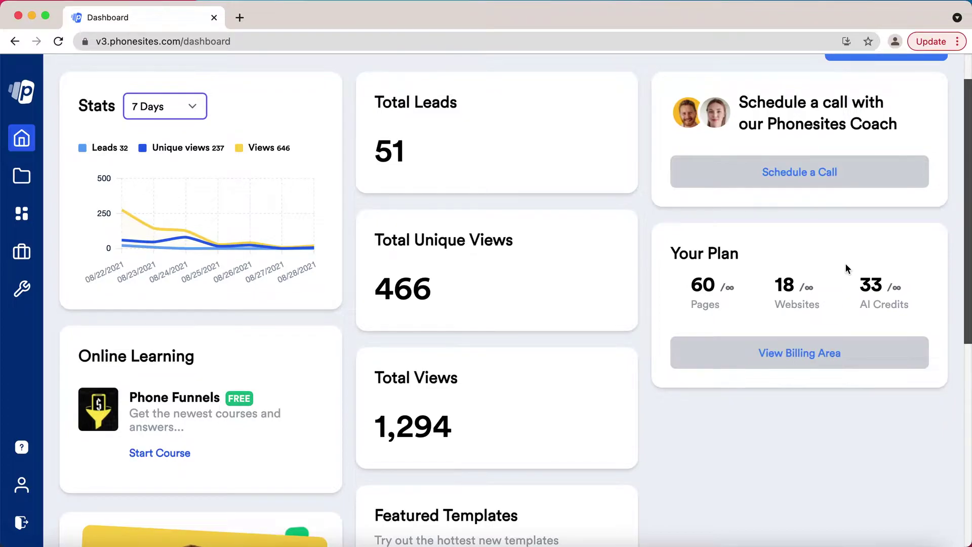
scroll(776, 117, "down", 1)
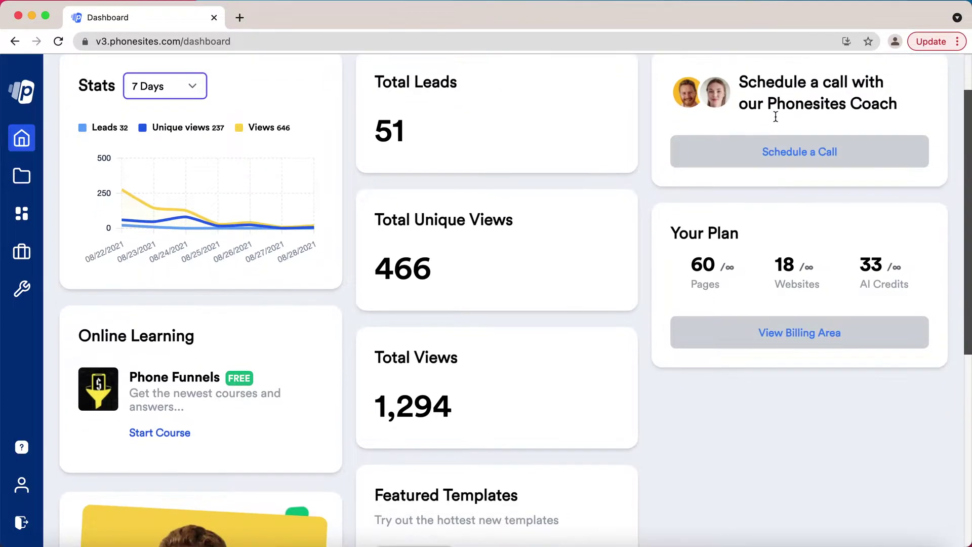
scroll(563, 309, "down", 9)
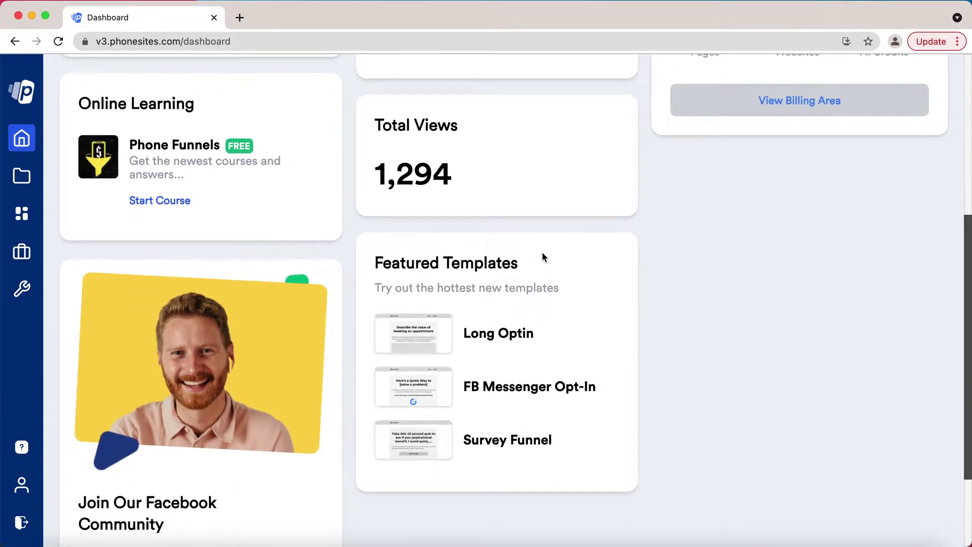
scroll(542, 256, "down", 2)
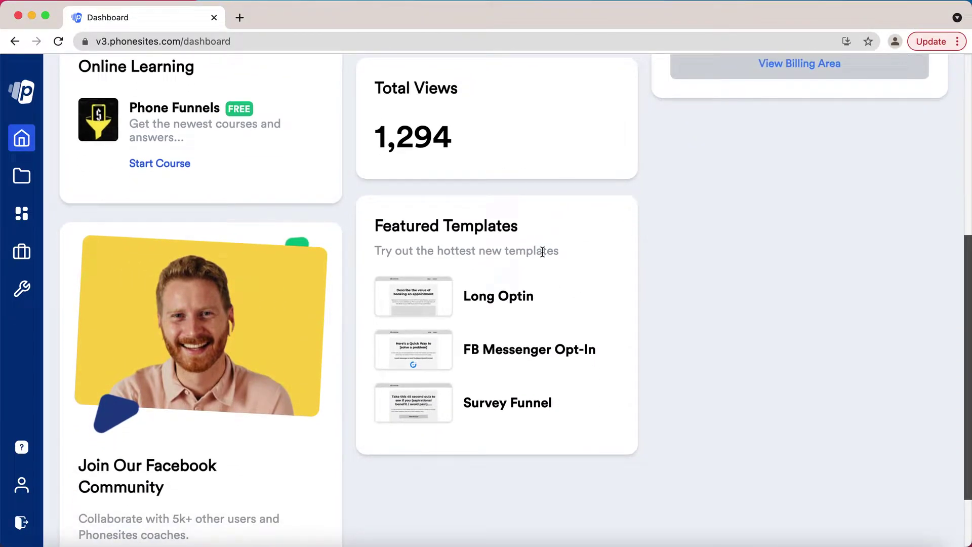
scroll(581, 292, "down", 1)
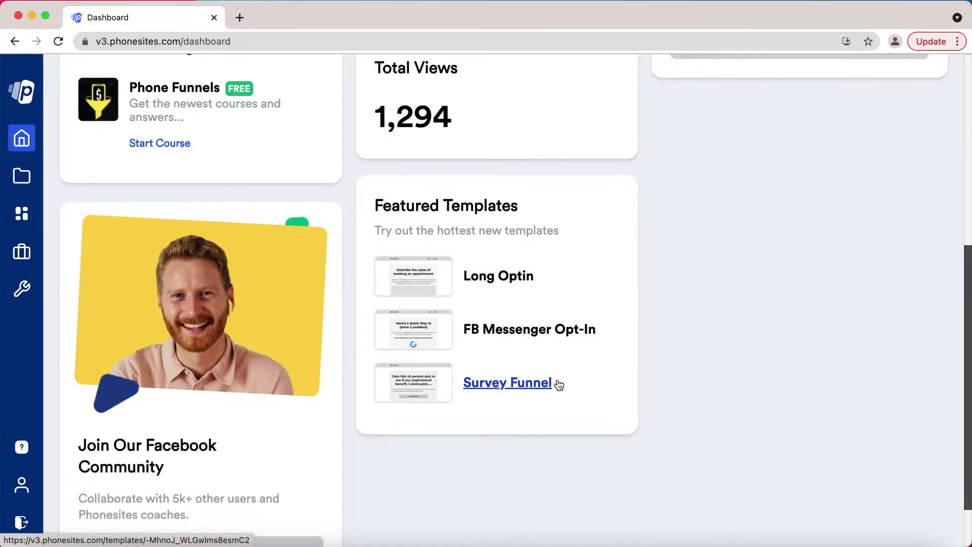
scroll(558, 383, "down", 3)
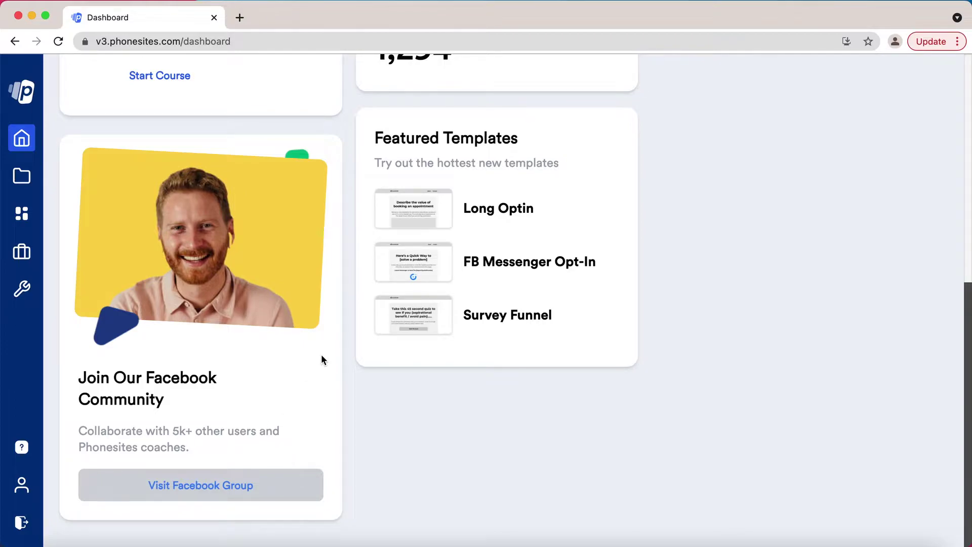
scroll(321, 354, "up", 1)
scroll(322, 356, "up", 5)
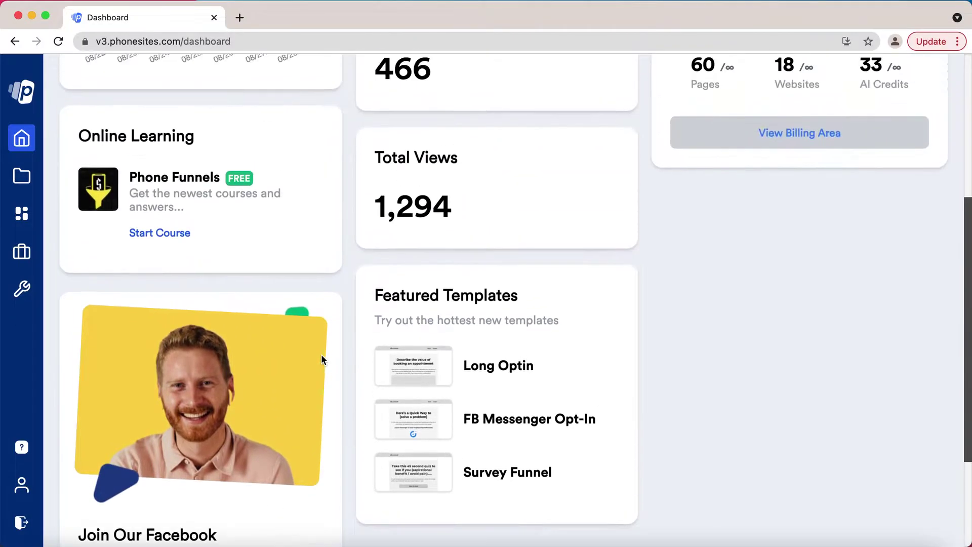
scroll(322, 359, "up", 1)
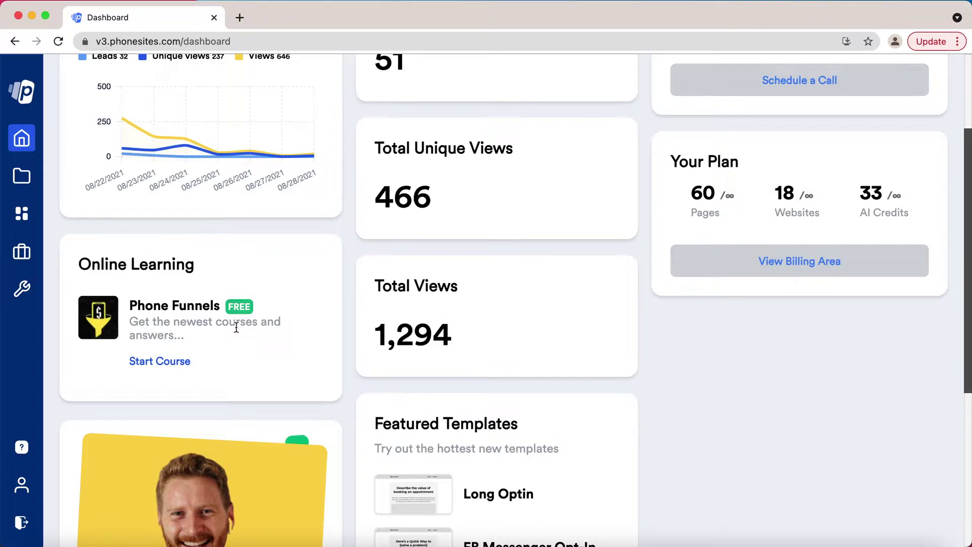
scroll(287, 328, "up", 1)
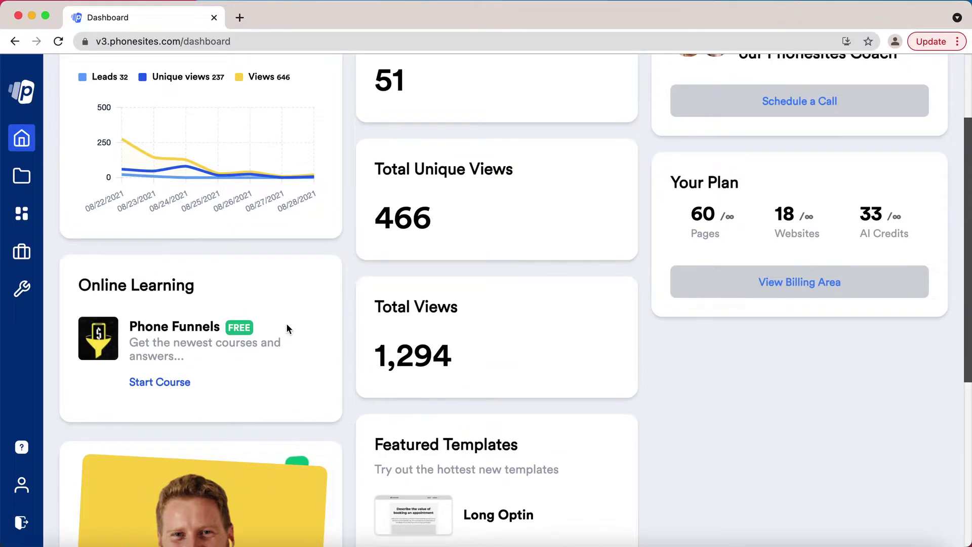
scroll(146, 256, "up", 1)
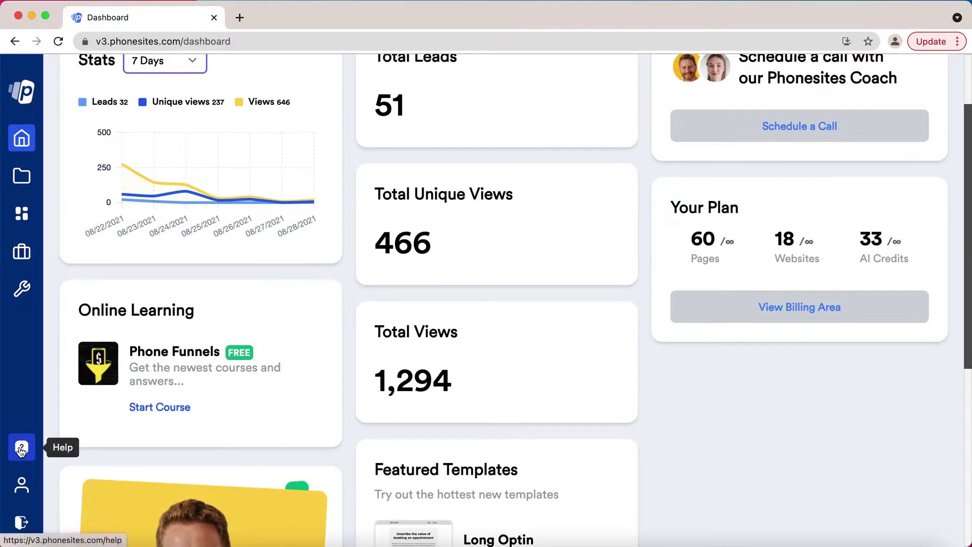
left_click(20, 448)
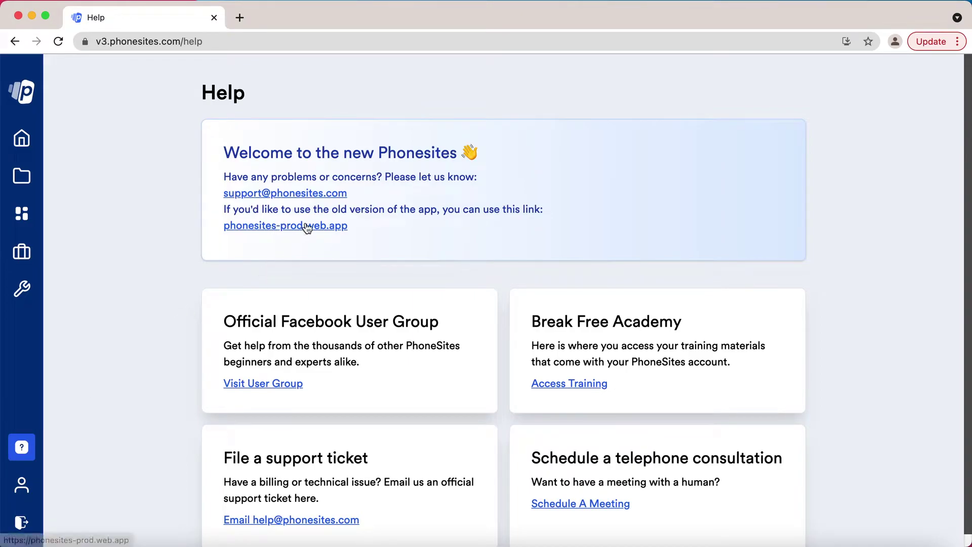
scroll(426, 229, "down", 1)
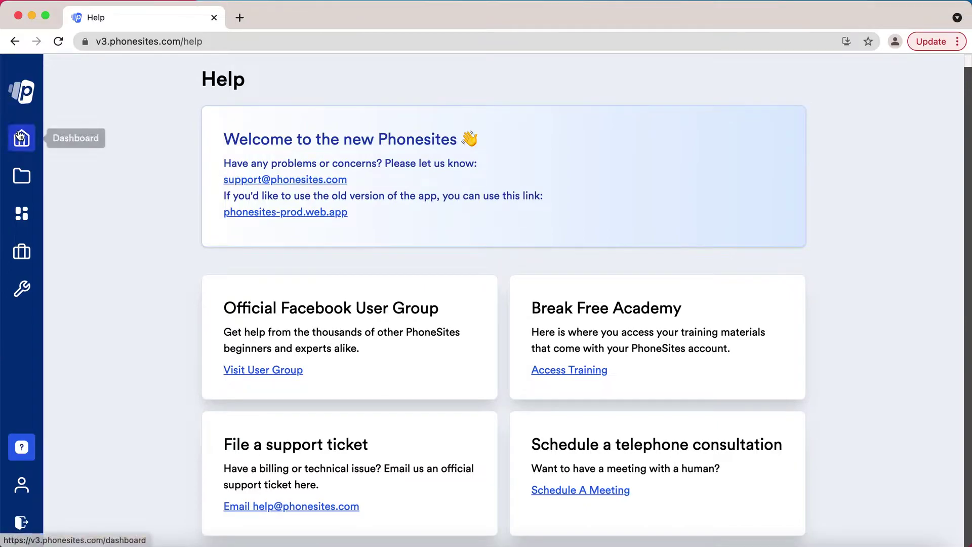
left_click(22, 137)
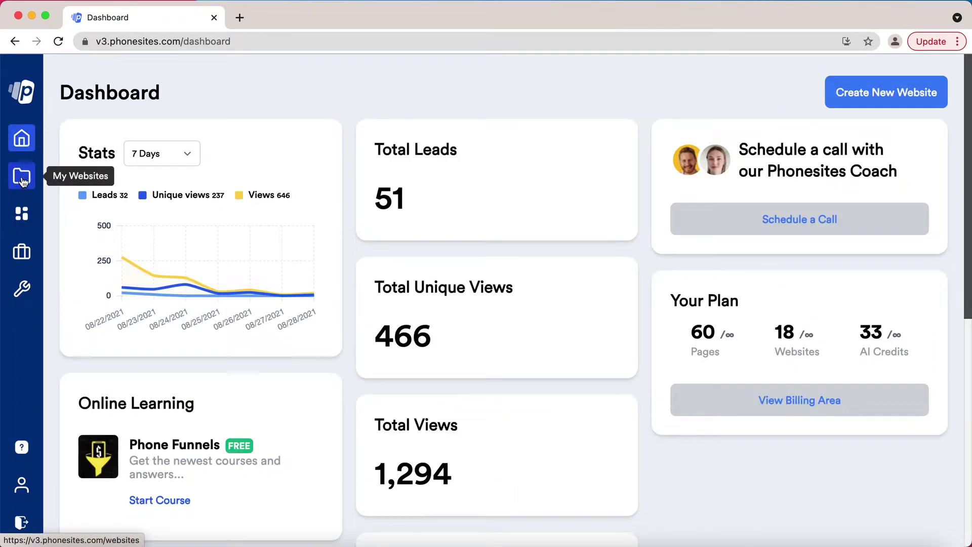
left_click(22, 177)
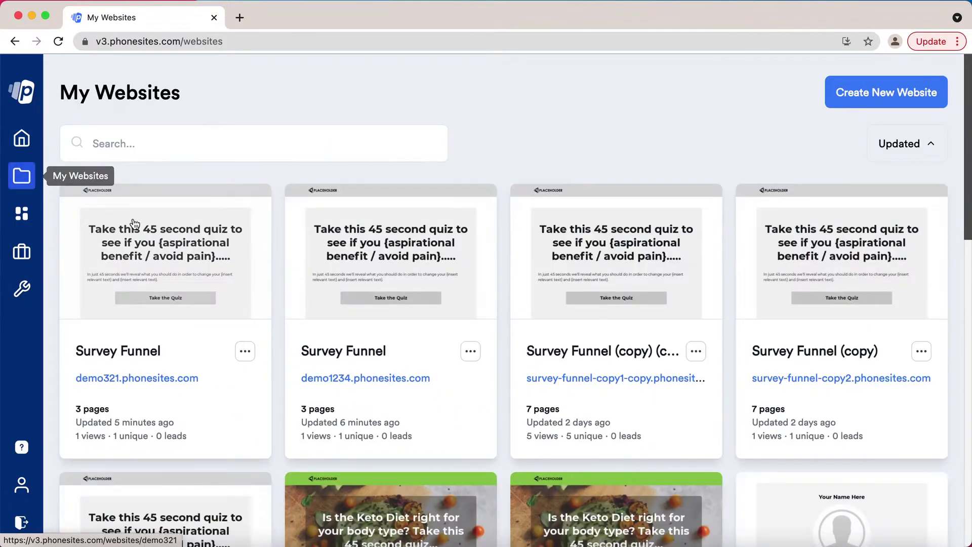
scroll(149, 278, "down", 3)
scroll(149, 279, "down", 5)
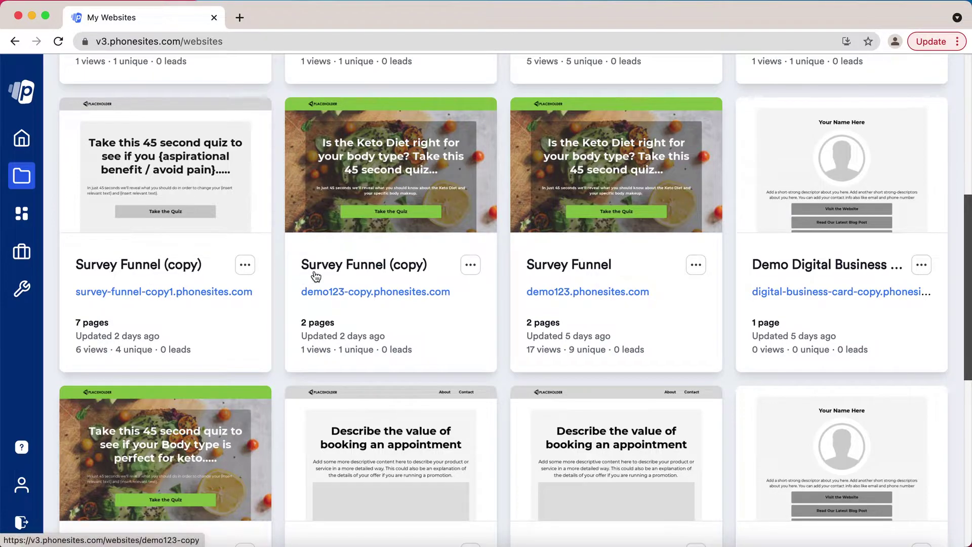
left_click(22, 213)
scroll(225, 262, "down", 4)
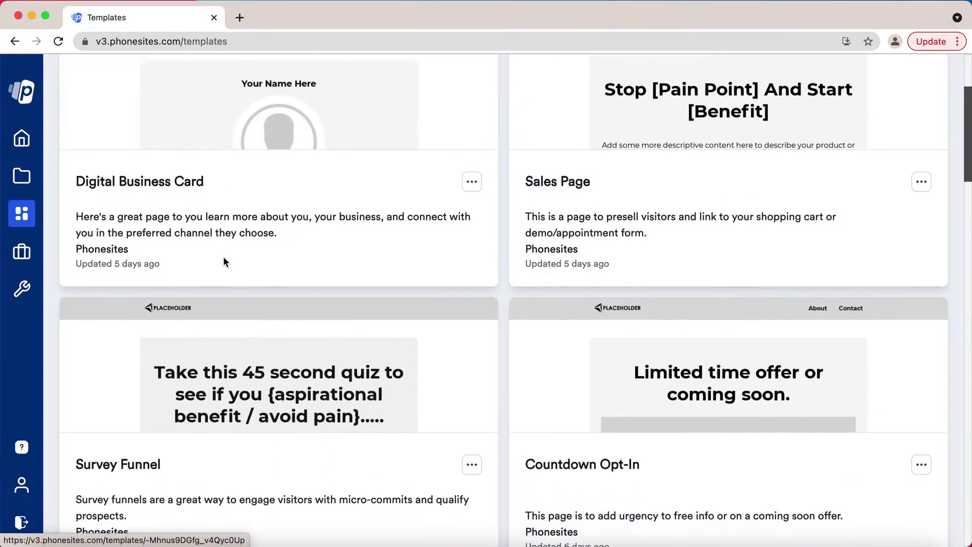
scroll(564, 279, "down", 4)
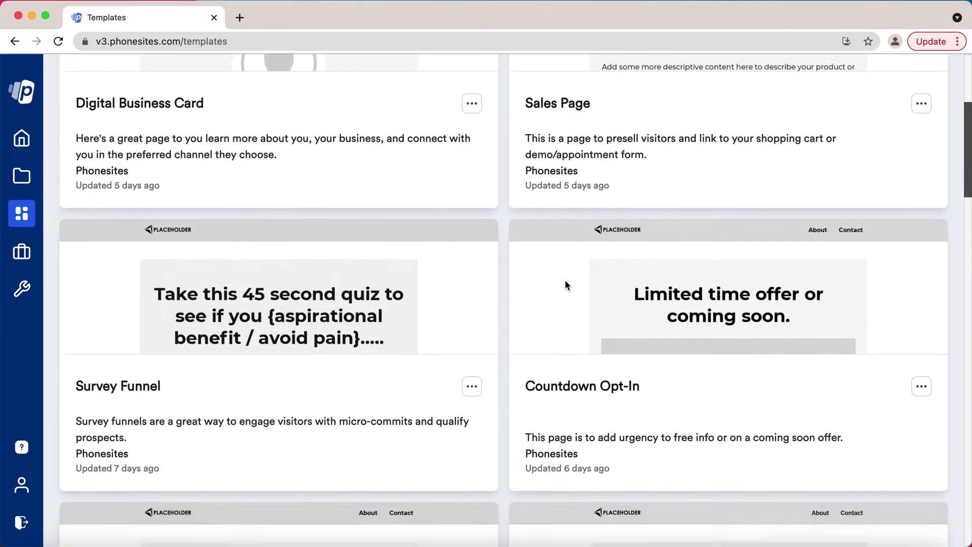
scroll(168, 359, "up", 4)
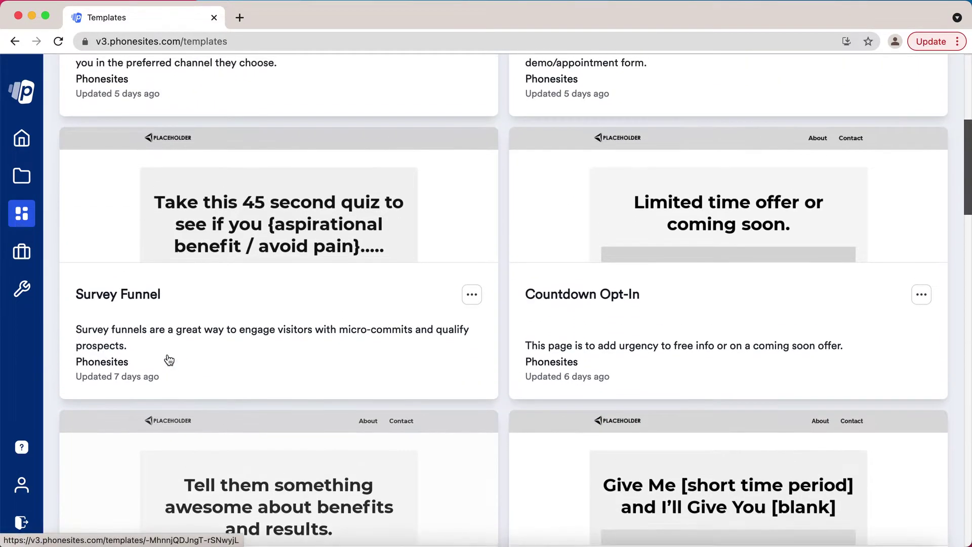
scroll(624, 390, "up", 3)
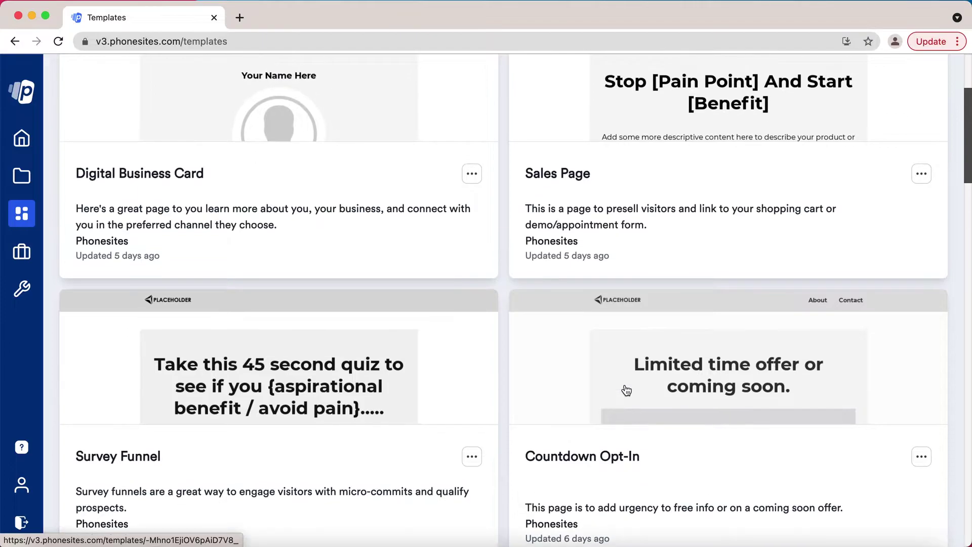
scroll(736, 229, "up", 1)
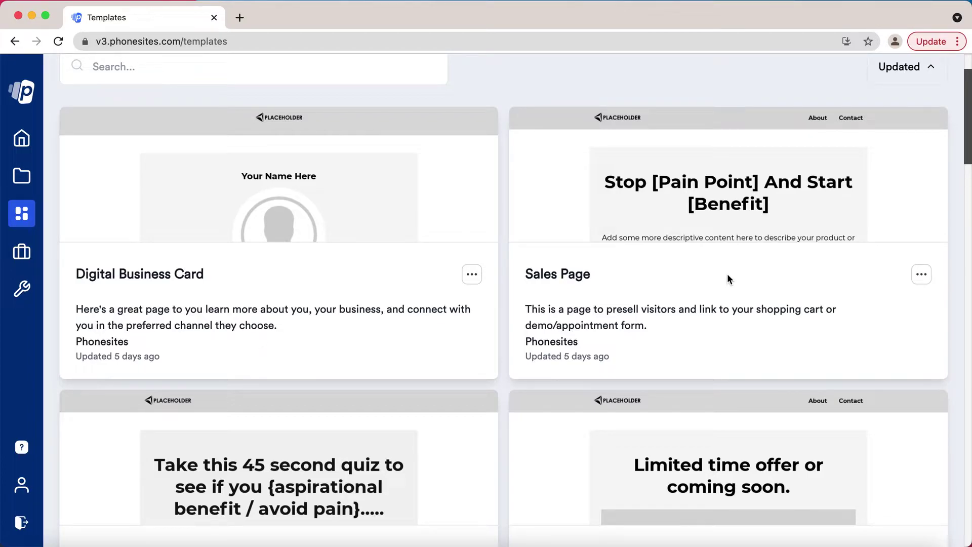
scroll(727, 274, "down", 1)
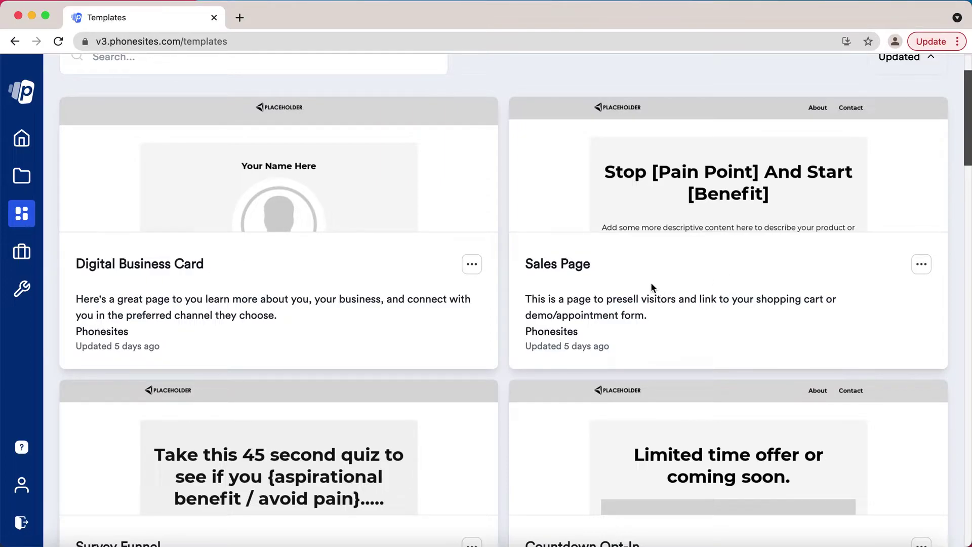
scroll(511, 314, "down", 1)
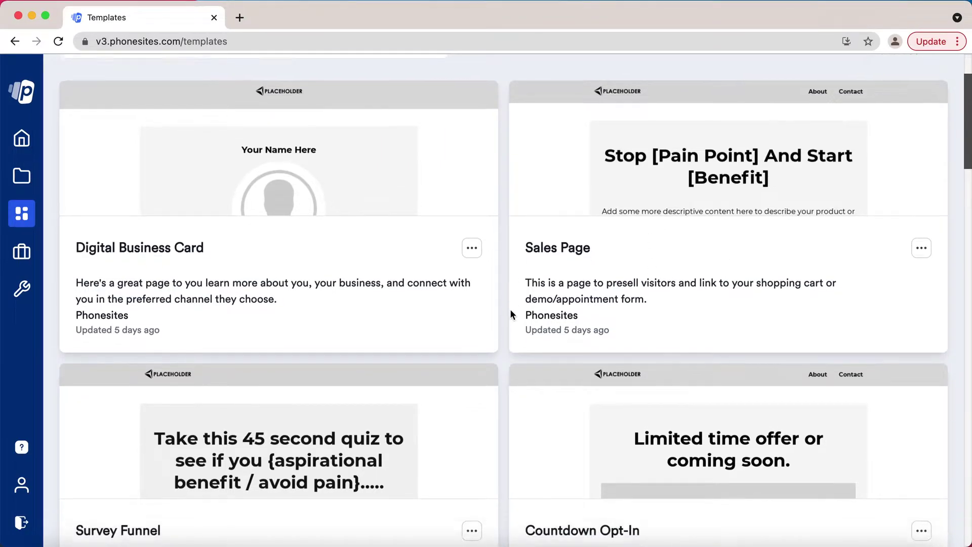
scroll(509, 314, "down", 1)
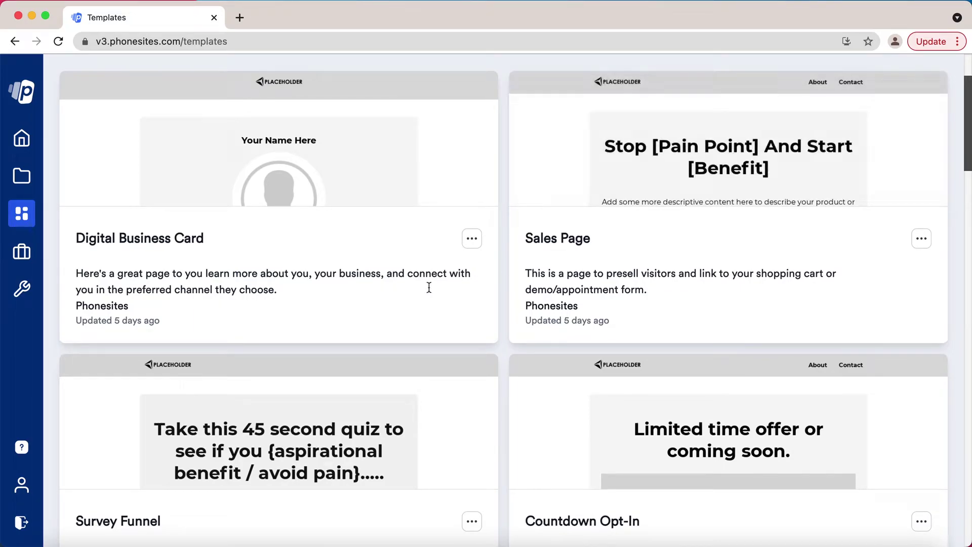
scroll(429, 287, "down", 5)
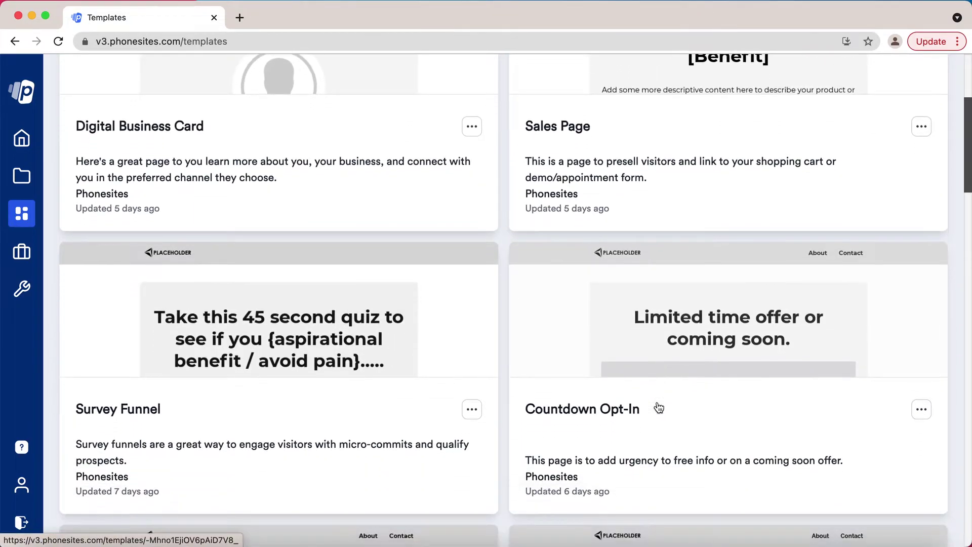
scroll(663, 400, "up", 8)
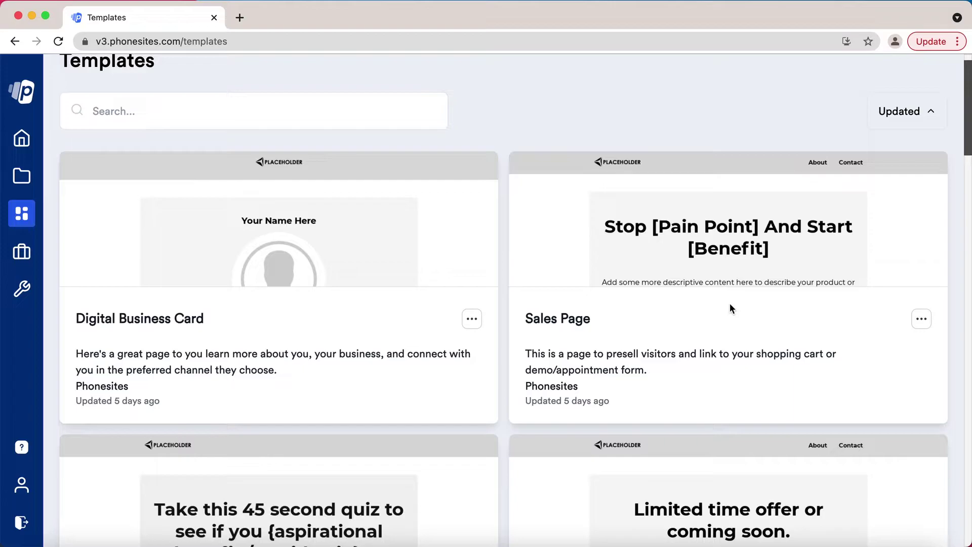
scroll(394, 331, "down", 1)
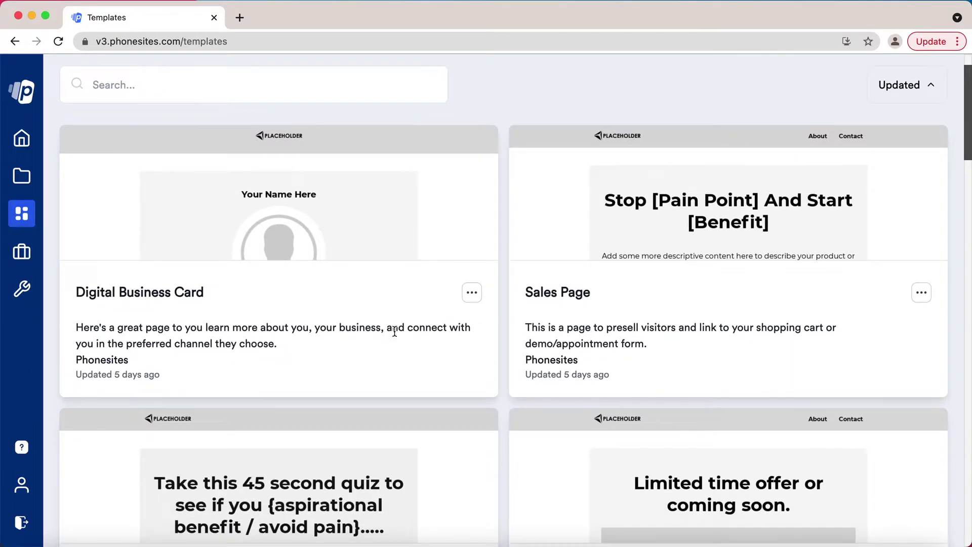
scroll(332, 395, "up", 2)
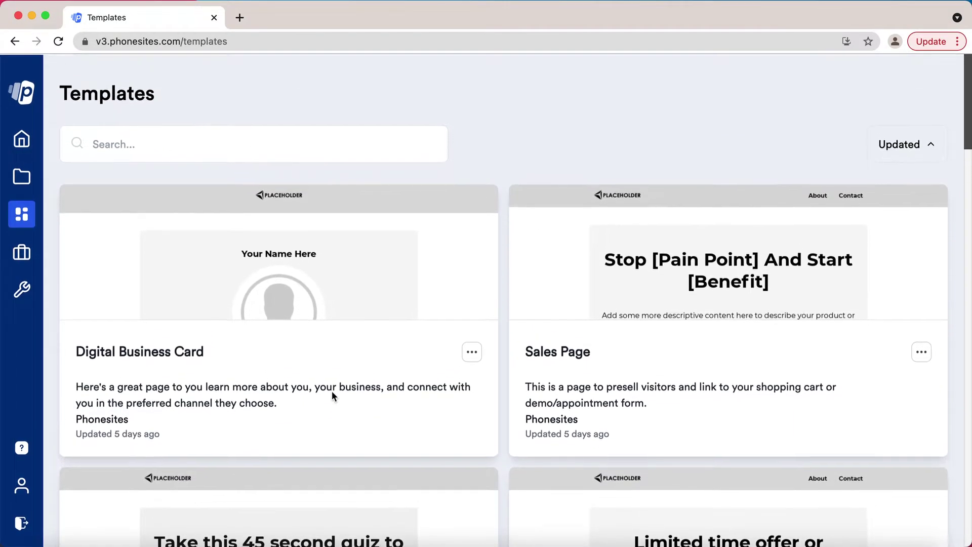
Glance at the AI Writer projects page, then go back to the Dashboard
left_click(21, 252)
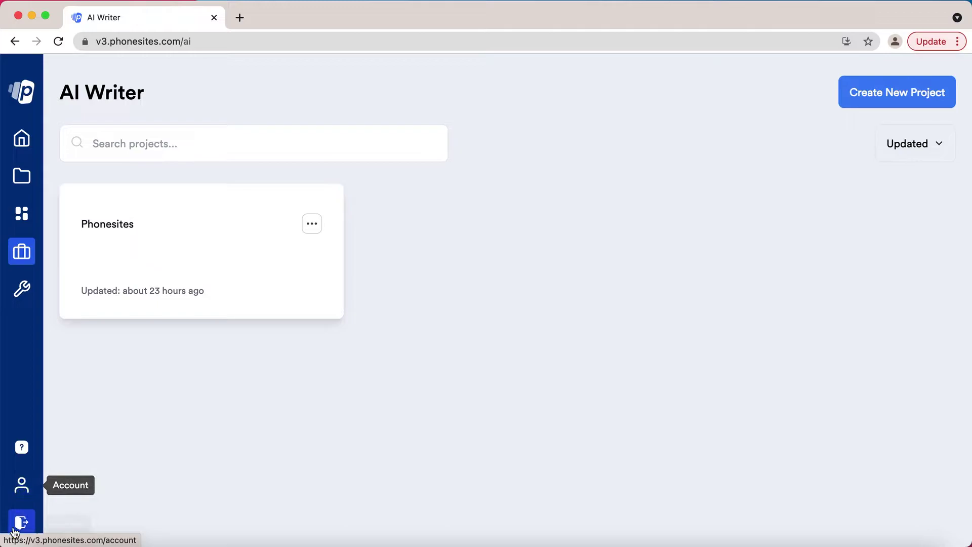
left_click(21, 138)
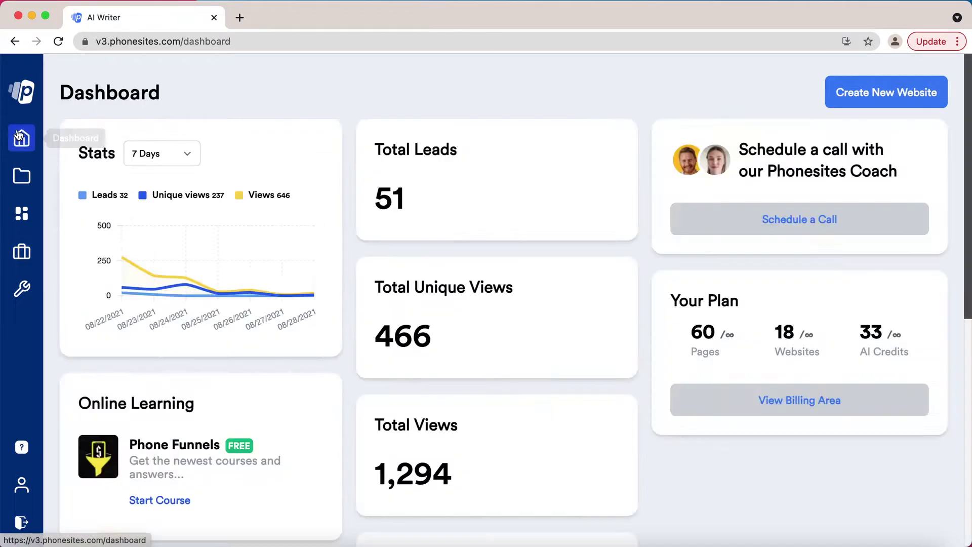
Begin a new website from the Dashboard, bringing up the Blank Website or Template choice
left_click(878, 102)
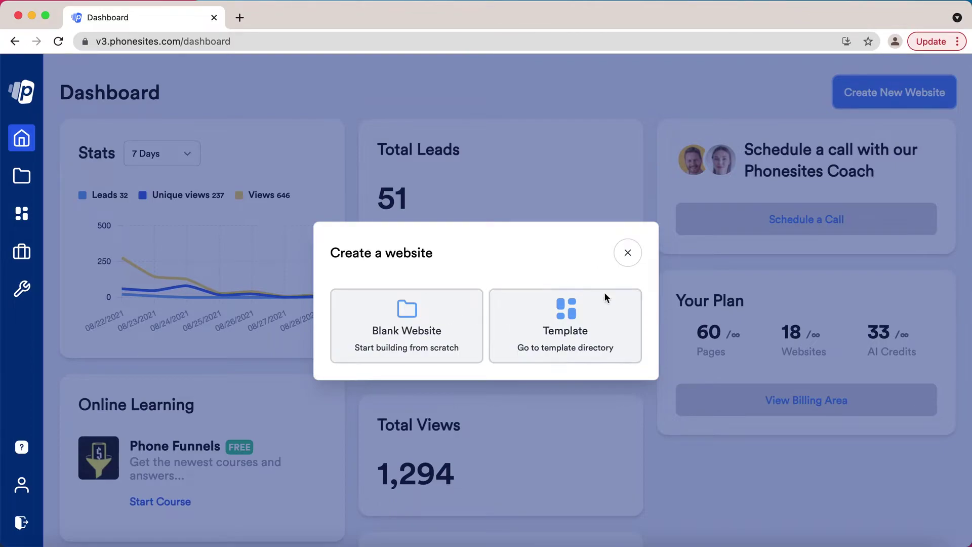
Pick Template as the starting point and browse the template library
left_click(553, 322)
scroll(391, 380, "down", 1)
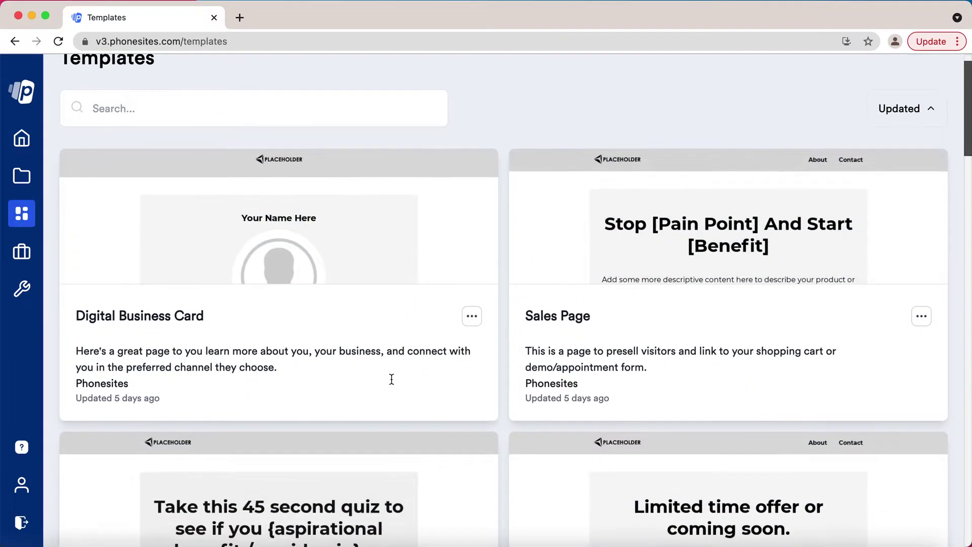
scroll(391, 383, "down", 12)
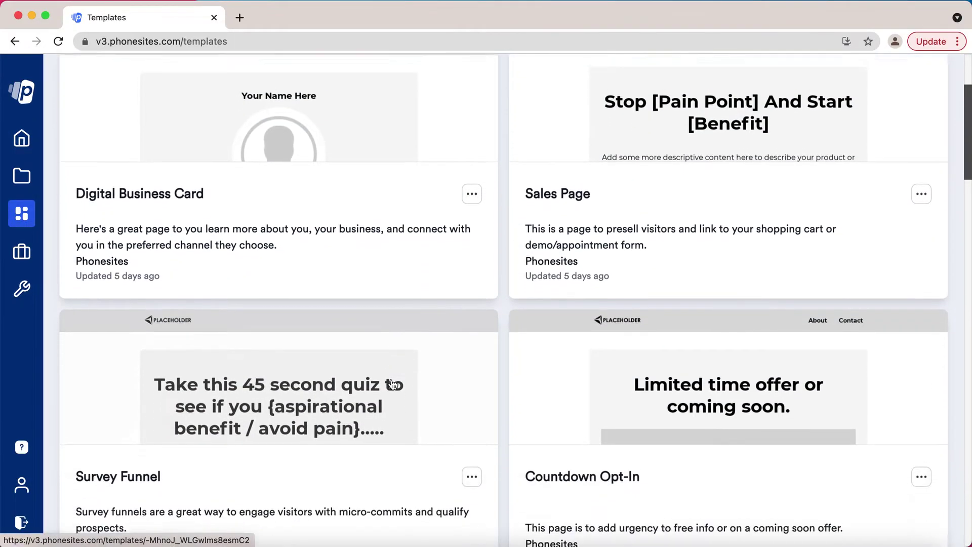
scroll(393, 383, "down", 14)
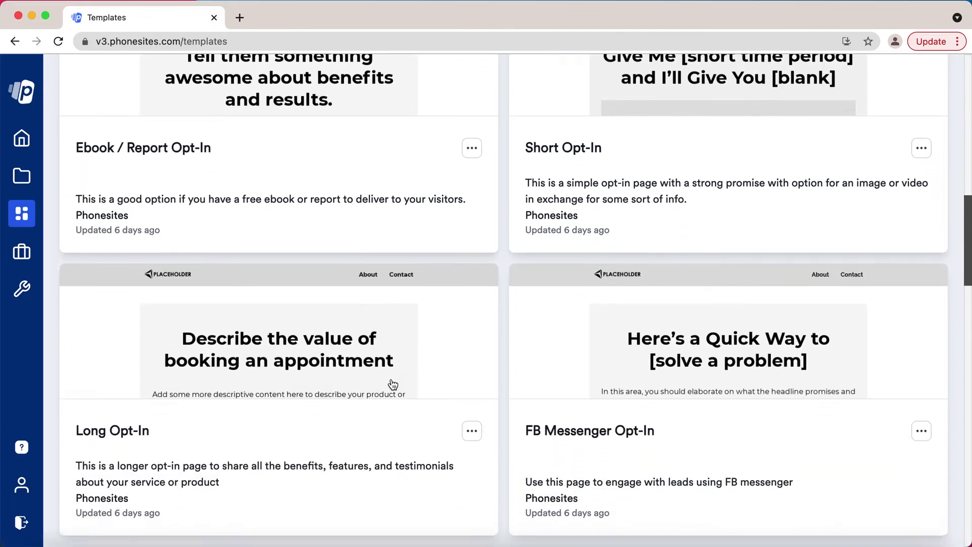
scroll(392, 384, "up", 15)
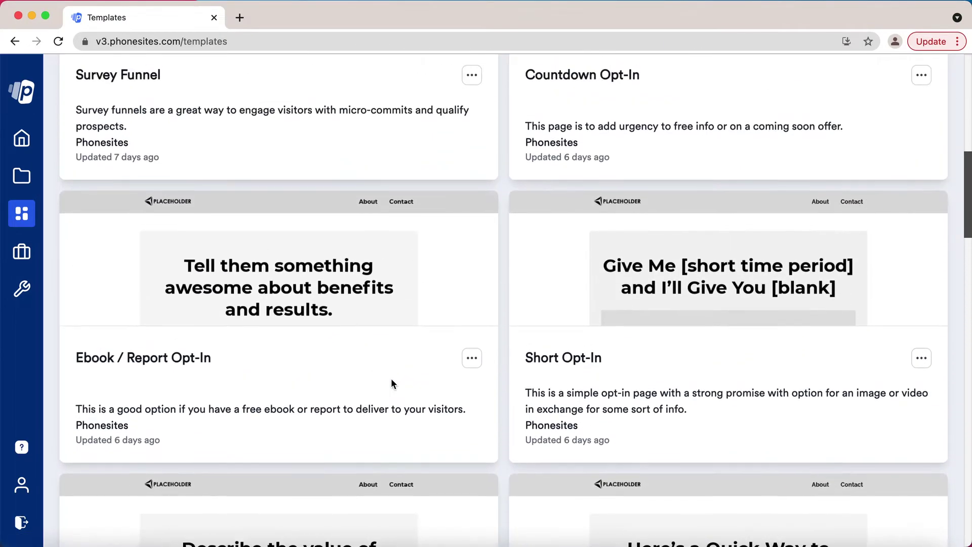
scroll(208, 263, "up", 1)
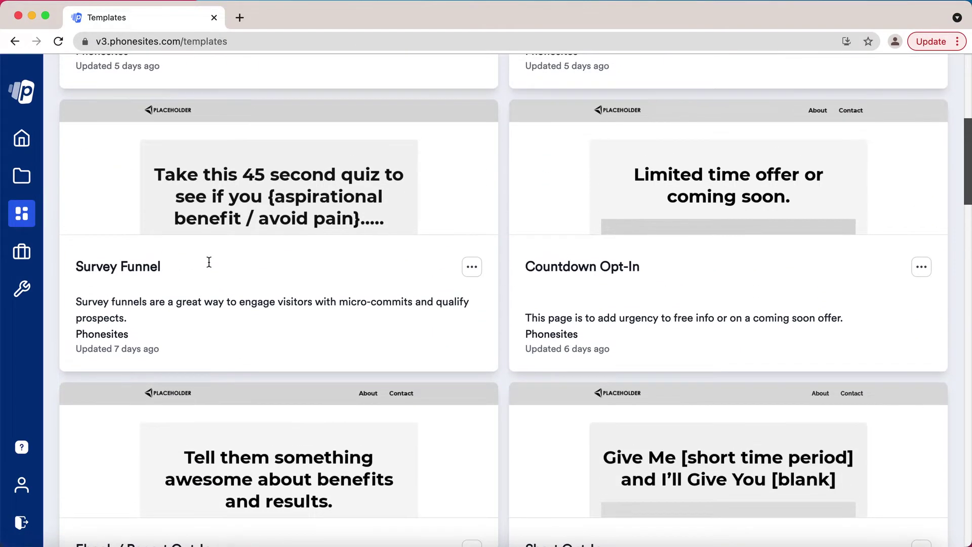
Open the Survey Funnel template's detail page and scroll through it
left_click(121, 274)
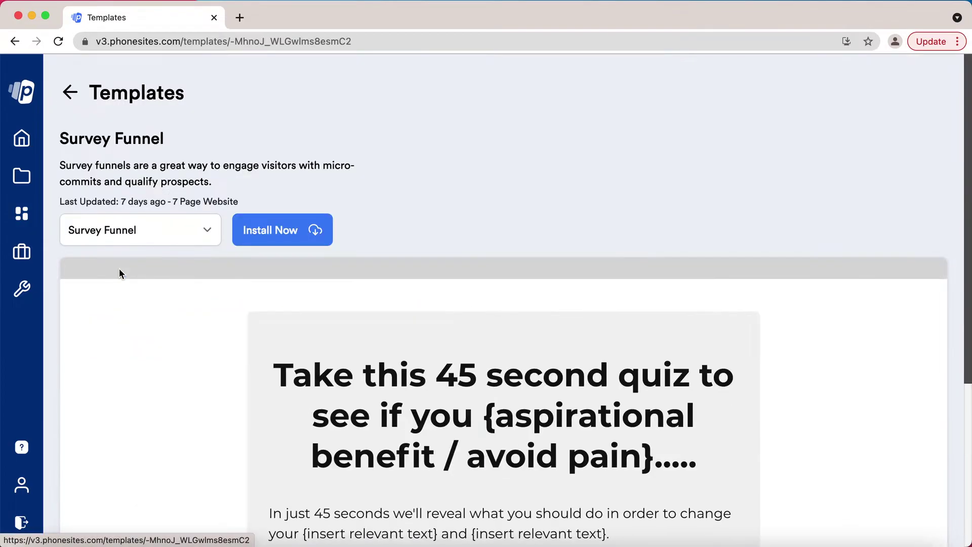
scroll(537, 210, "down", 1)
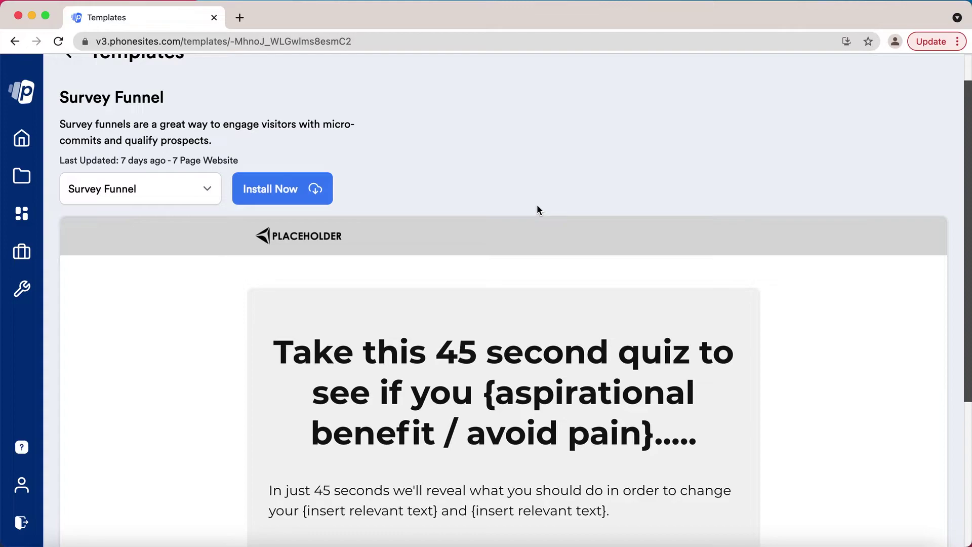
scroll(537, 210, "up", 1)
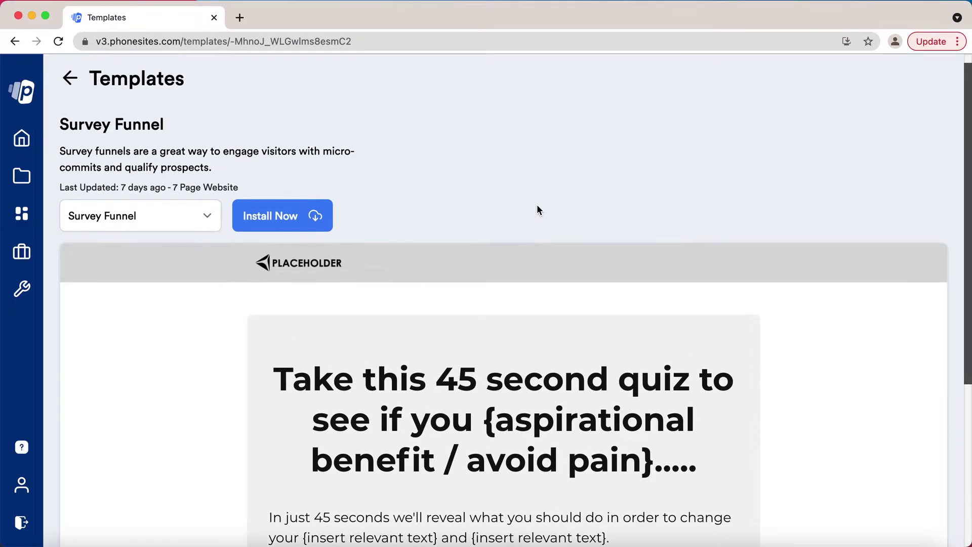
scroll(436, 399, "down", 4)
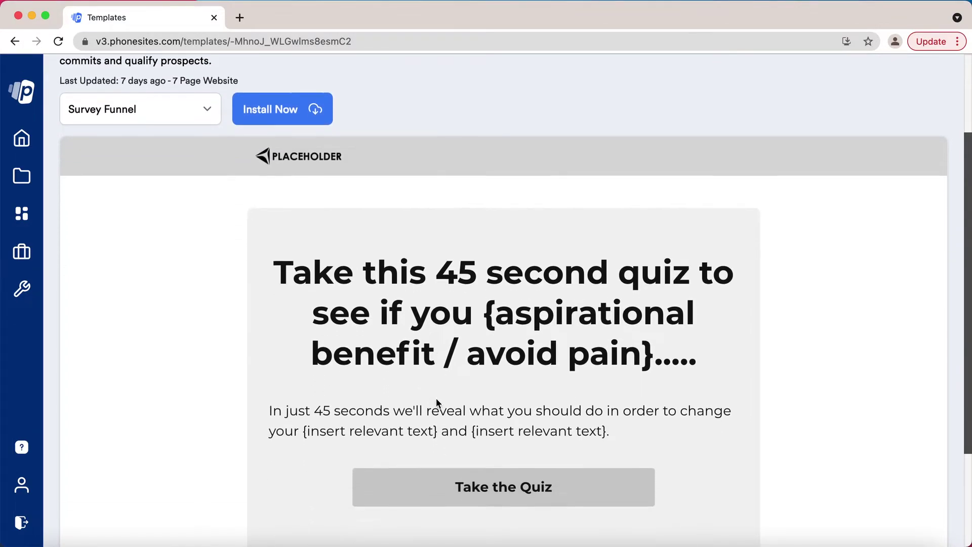
scroll(436, 398, "down", 1)
scroll(436, 398, "up", 3)
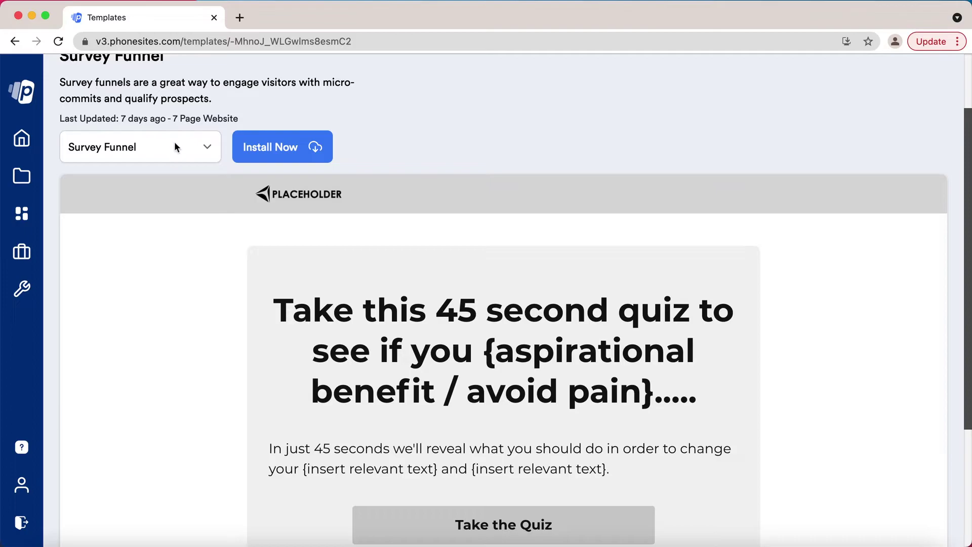
Preview the template's Thank You page, then its Survey Step 1 page
left_click(174, 143)
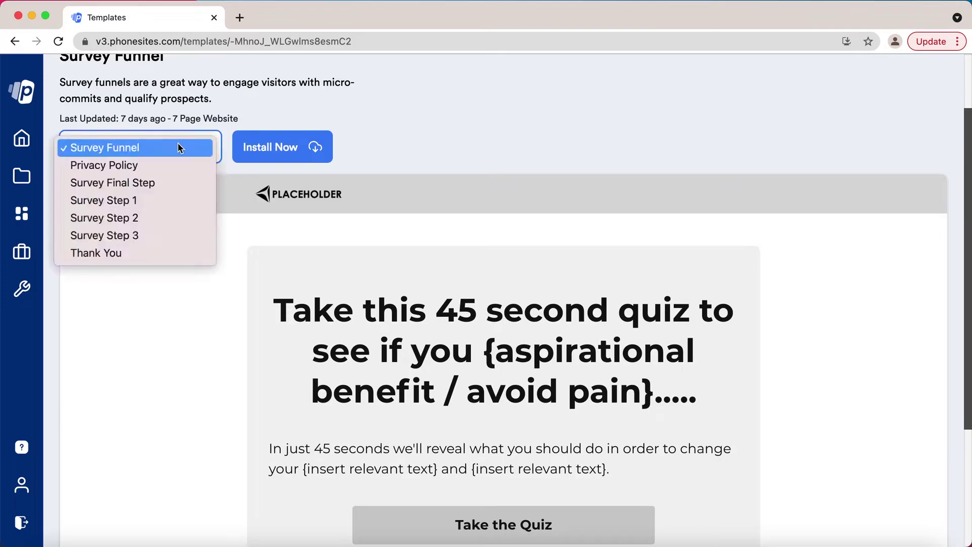
left_click(158, 251)
scroll(226, 329, "down", 2)
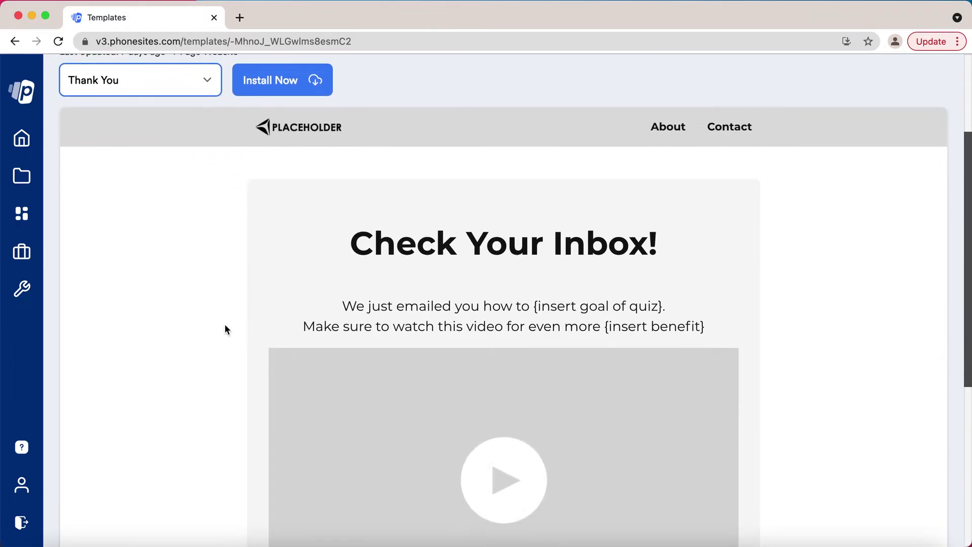
scroll(226, 329, "up", 3)
scroll(226, 329, "up", 1)
left_click(199, 208)
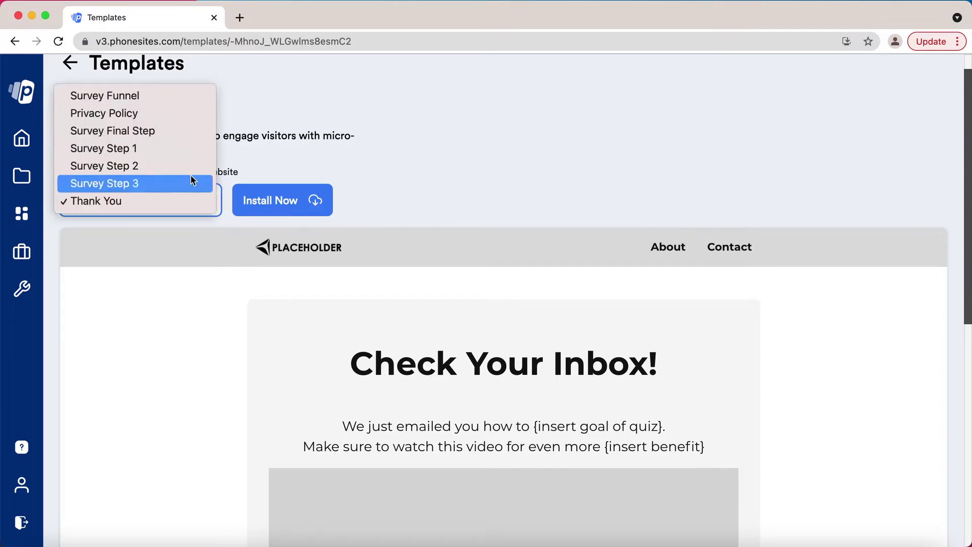
left_click(193, 155)
scroll(273, 336, "up", 1)
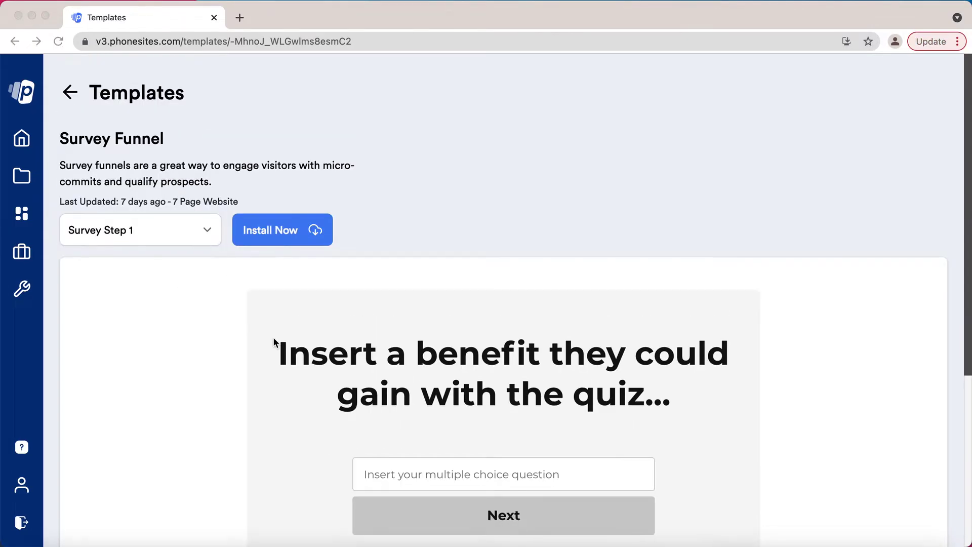
Start the Survey Funnel install and add Survey Funnel, Survey Step 1 and Thank You pages
left_click(266, 234)
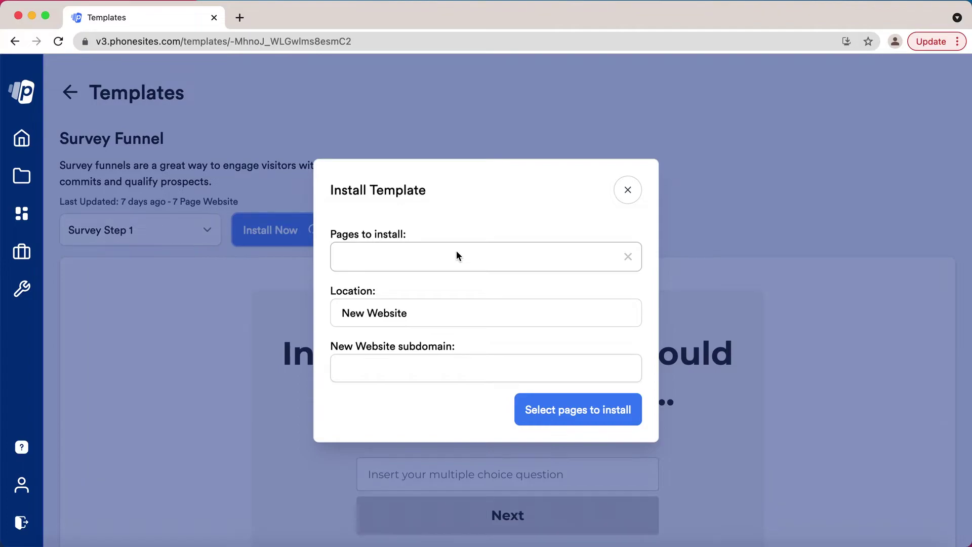
left_click(409, 262)
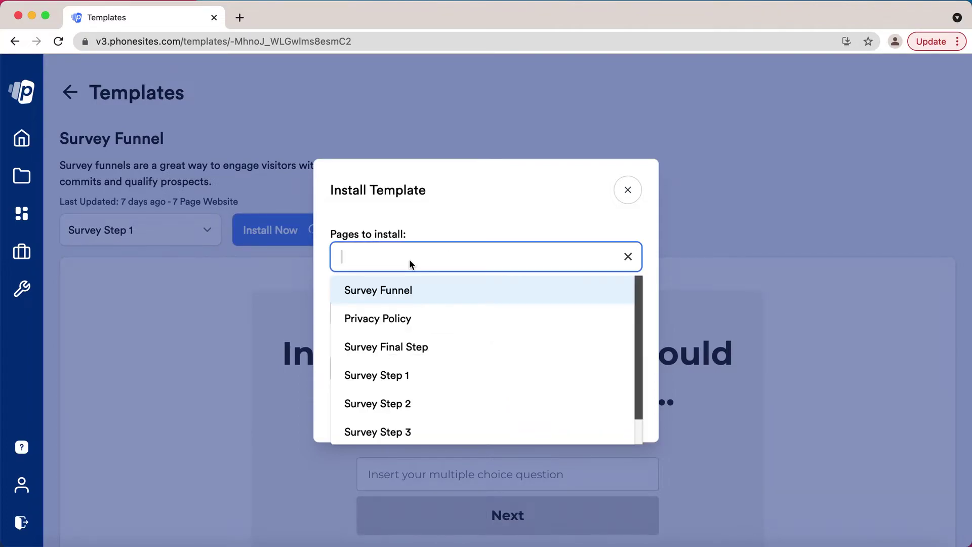
scroll(415, 373, "down", 1)
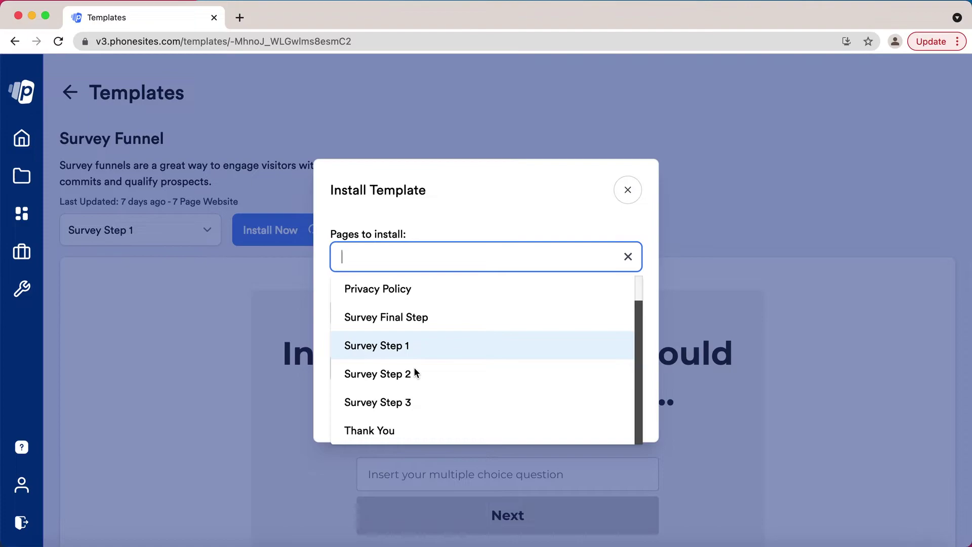
scroll(415, 373, "up", 1)
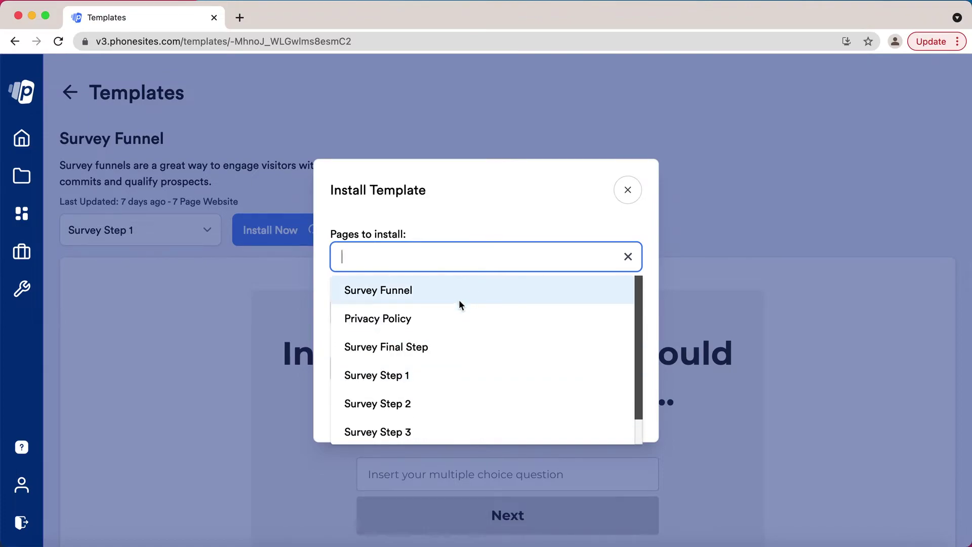
left_click(381, 290)
left_click(511, 256)
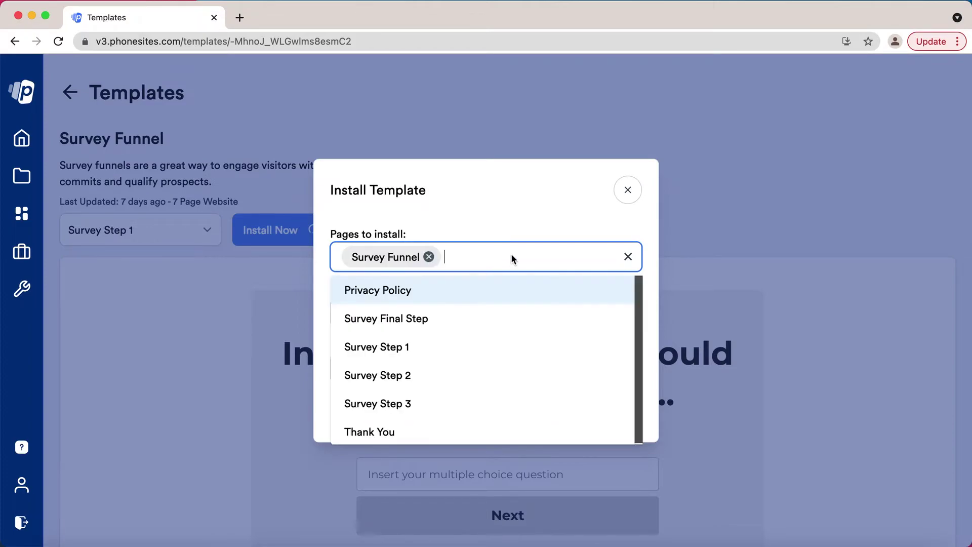
left_click(448, 351)
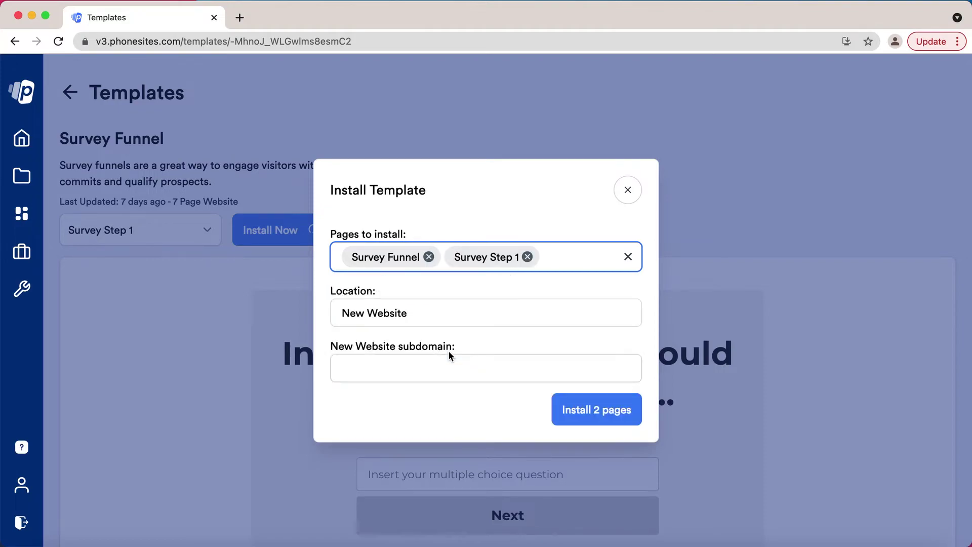
left_click(569, 251)
left_click(516, 404)
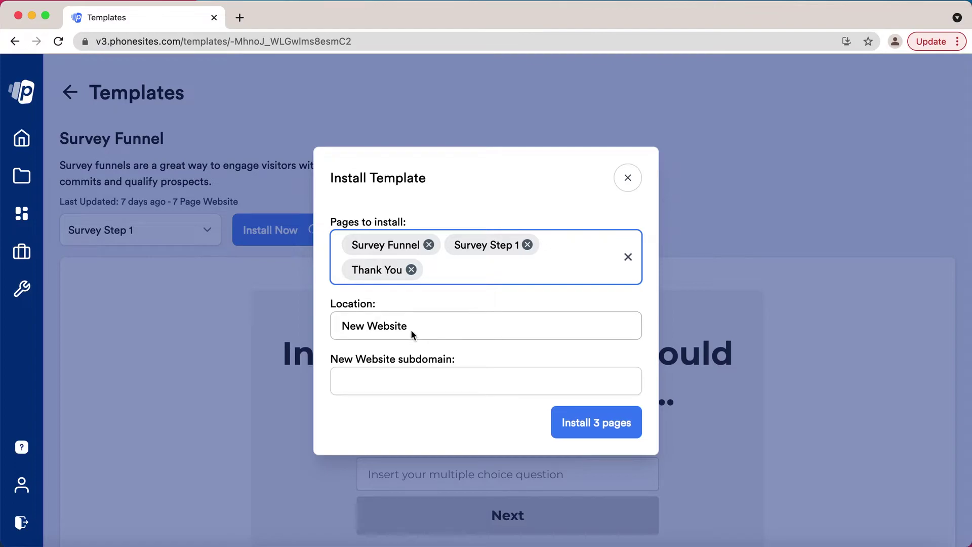
Remove Survey Funnel and Survey Step 1, leaving only Thank You to install
left_click(391, 389)
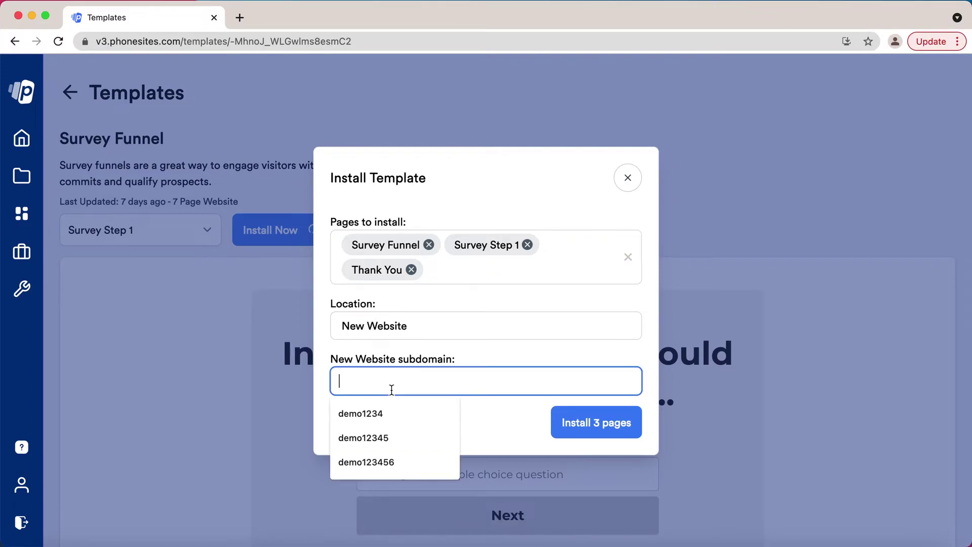
left_click(480, 345)
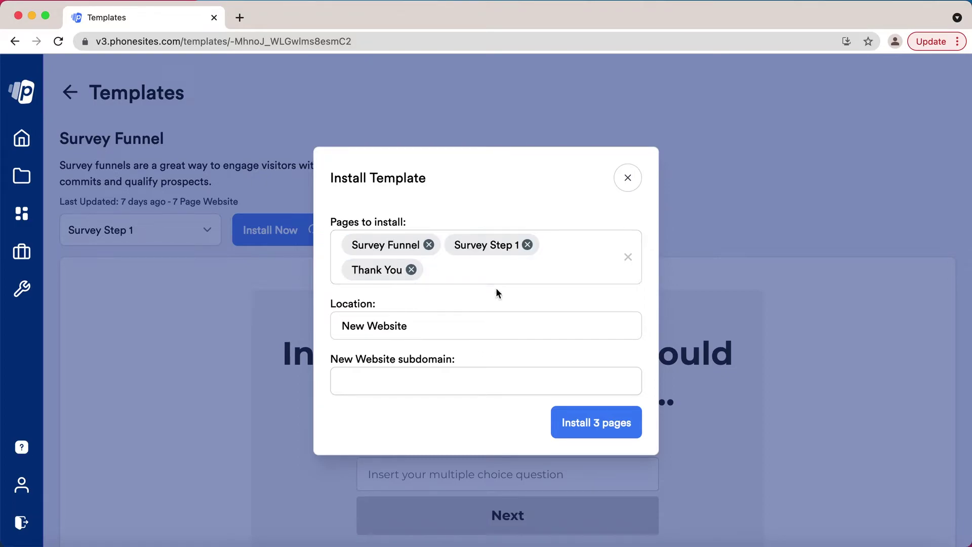
left_click(430, 246)
left_click(426, 256)
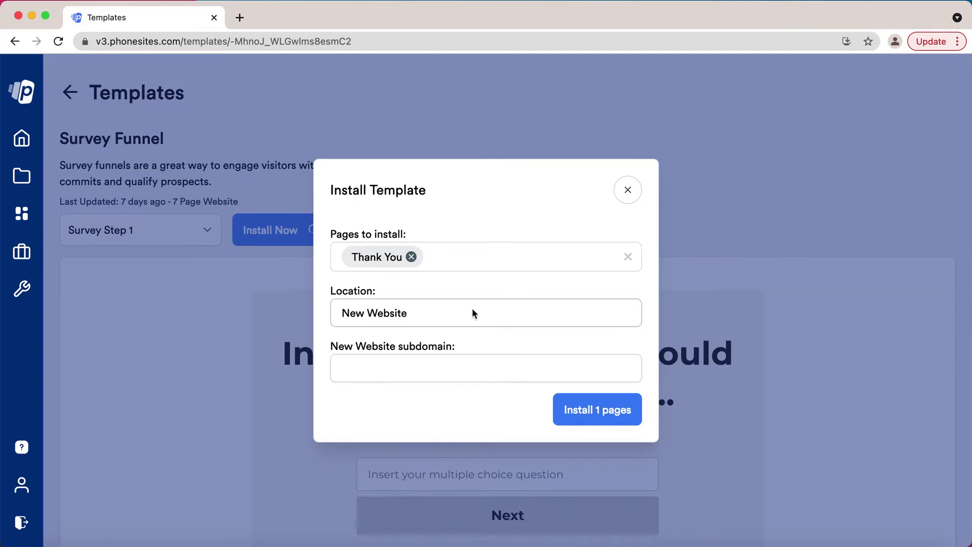
Switch the install Location to Existing Website, leaving the Website list unselected
left_click(443, 313)
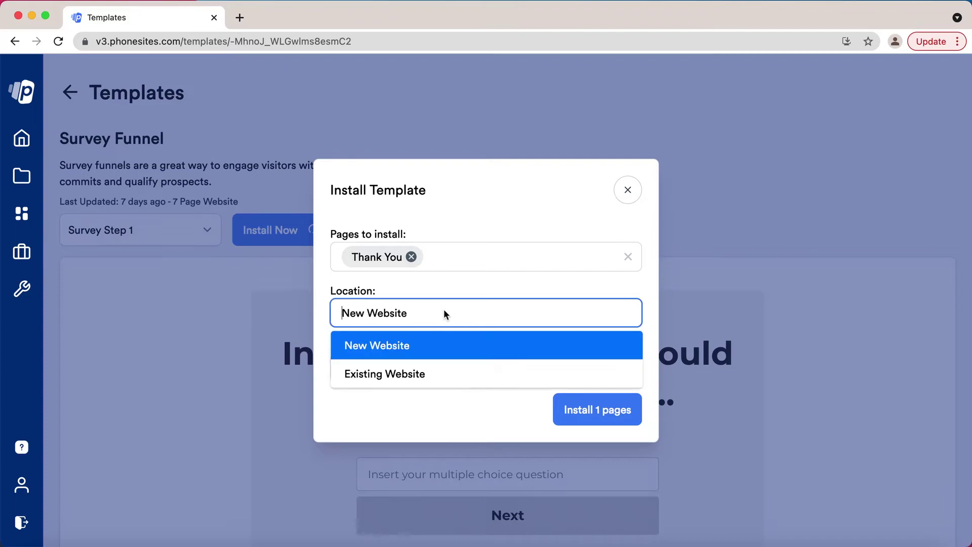
left_click(414, 374)
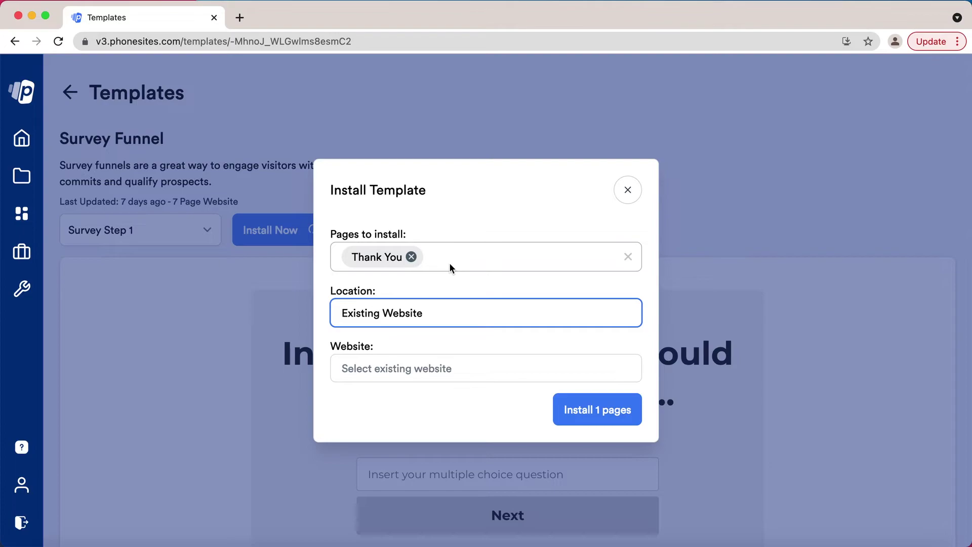
left_click(436, 374)
scroll(433, 436, "down", 1)
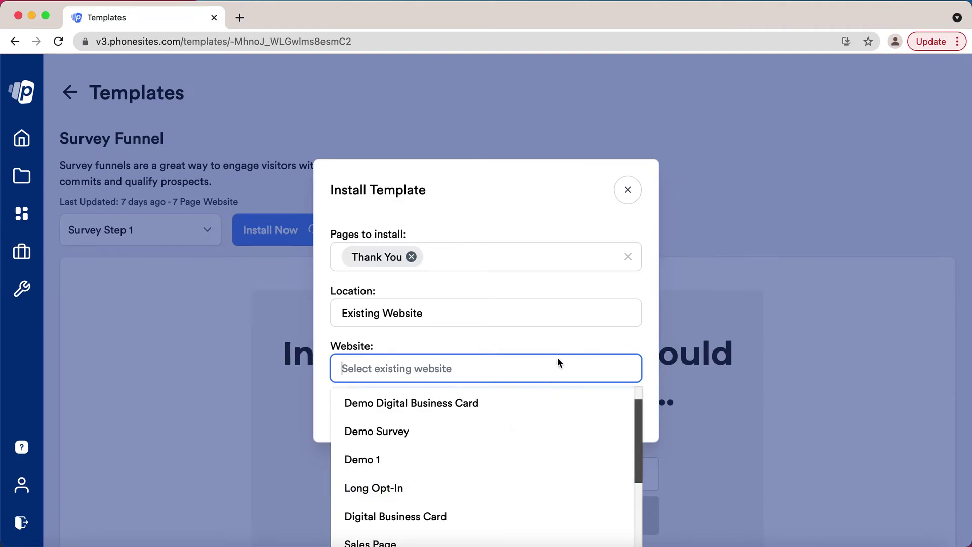
left_click(574, 342)
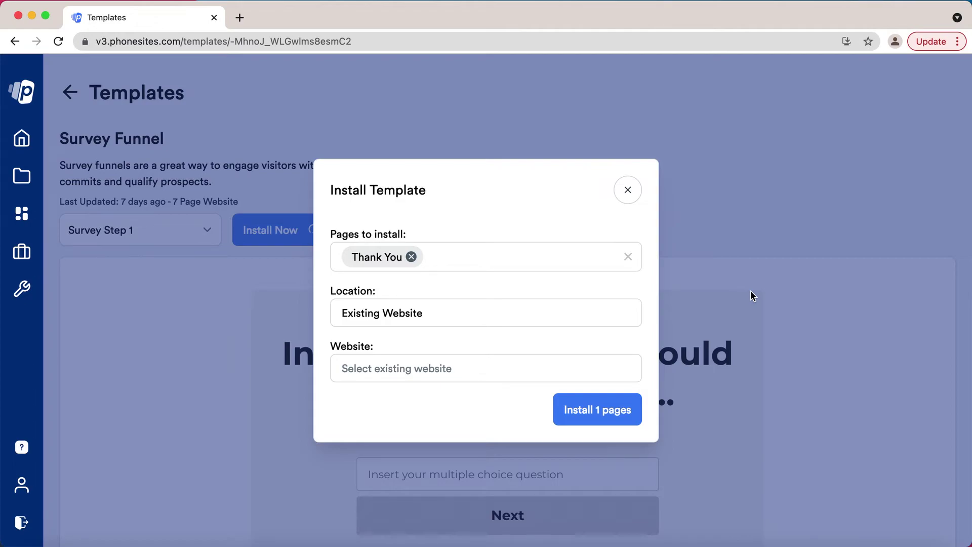
Reselect Survey Funnel, Survey Step 1 and Thank You as the pages to install
left_click(411, 257)
left_click(409, 256)
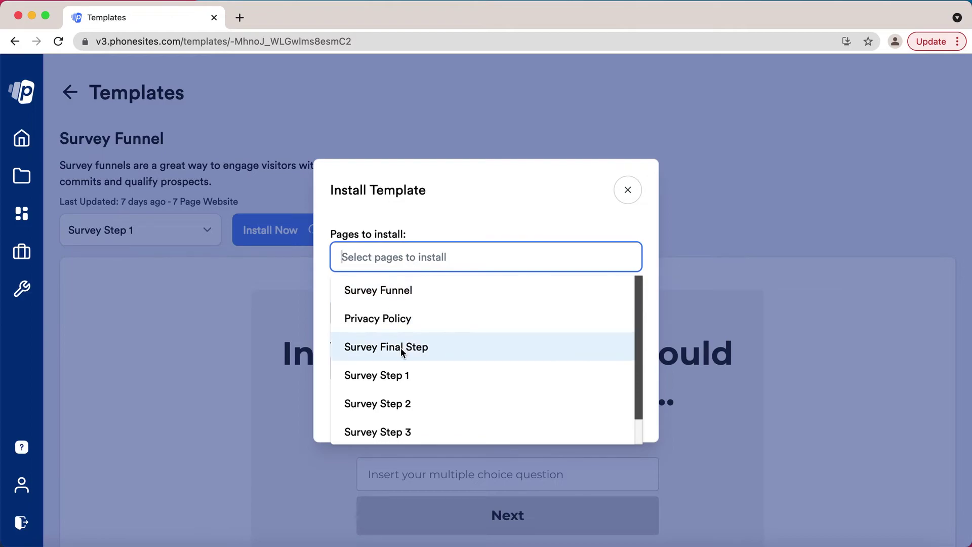
left_click(411, 291)
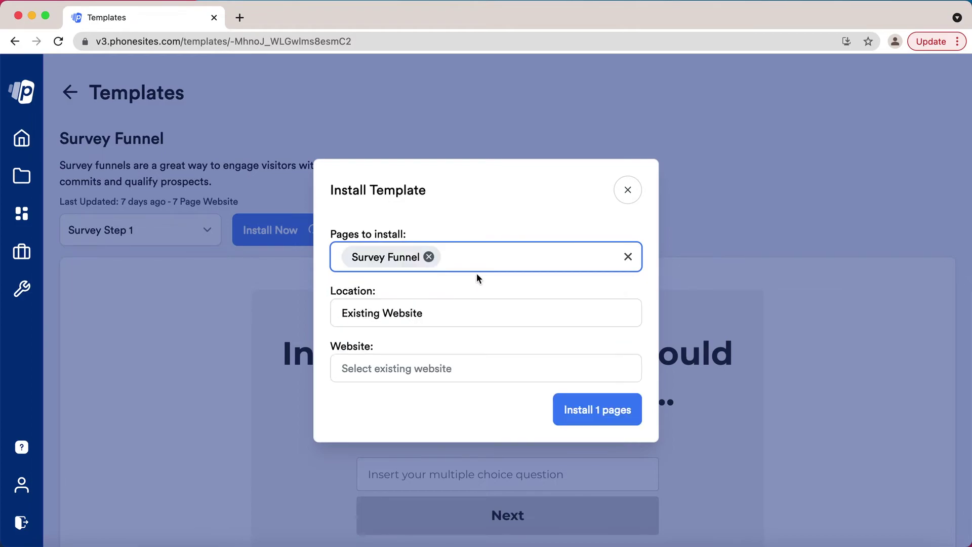
left_click(489, 262)
left_click(471, 348)
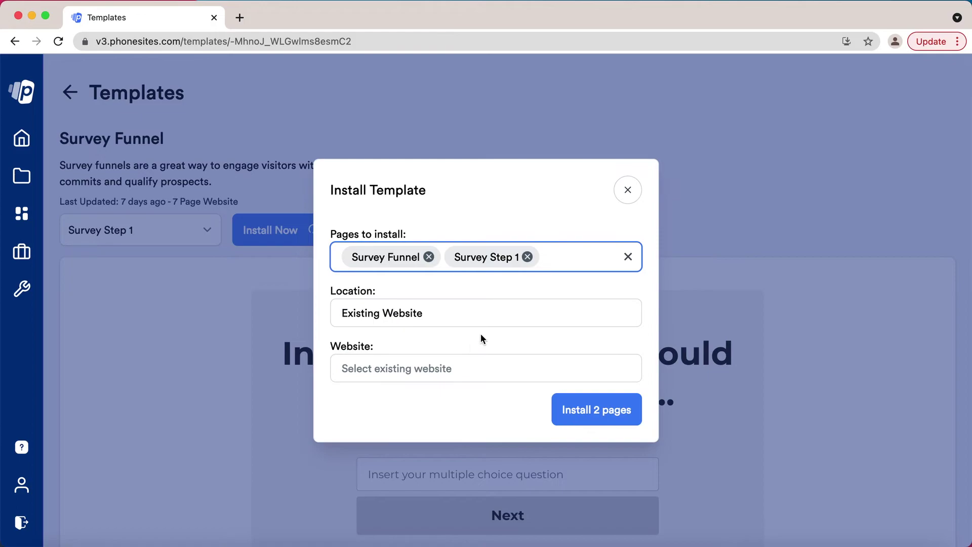
left_click(564, 265)
left_click(494, 402)
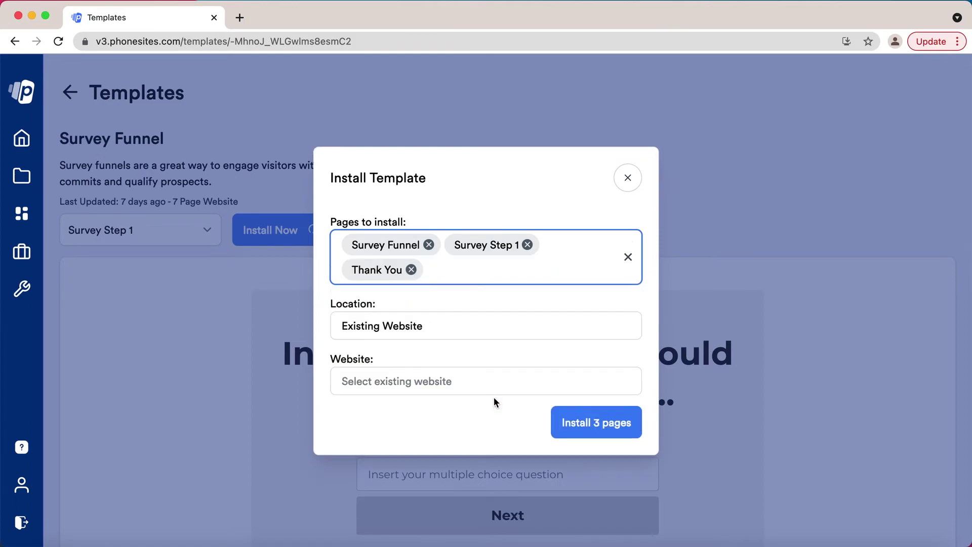
Install the 3 pages as a New Website with subdomain demo1234
left_click(402, 326)
left_click(399, 360)
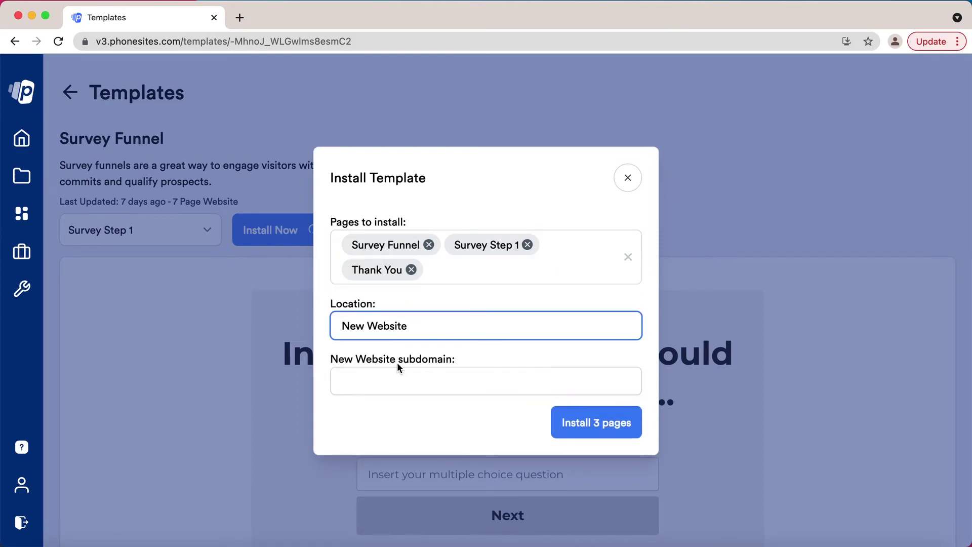
left_click(397, 382)
left_click(396, 413)
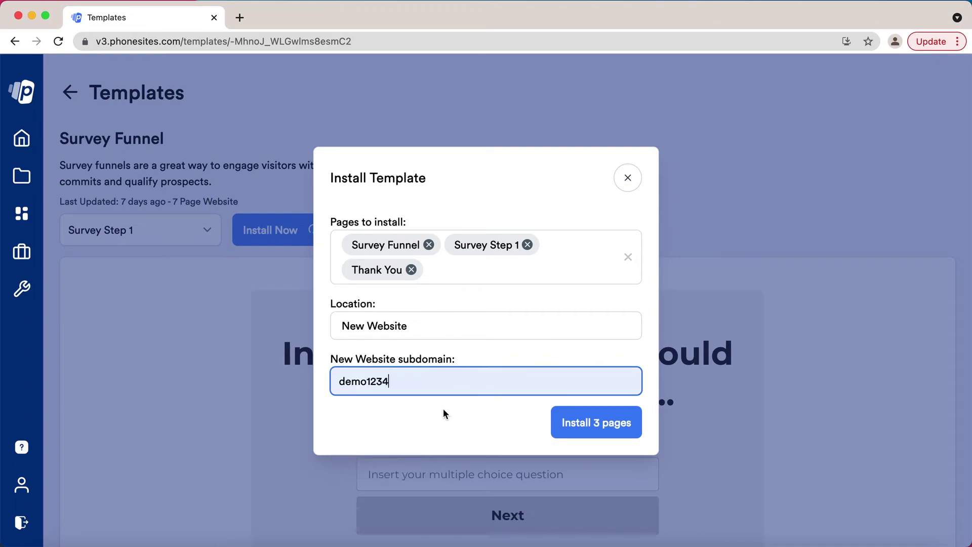
left_click(598, 430)
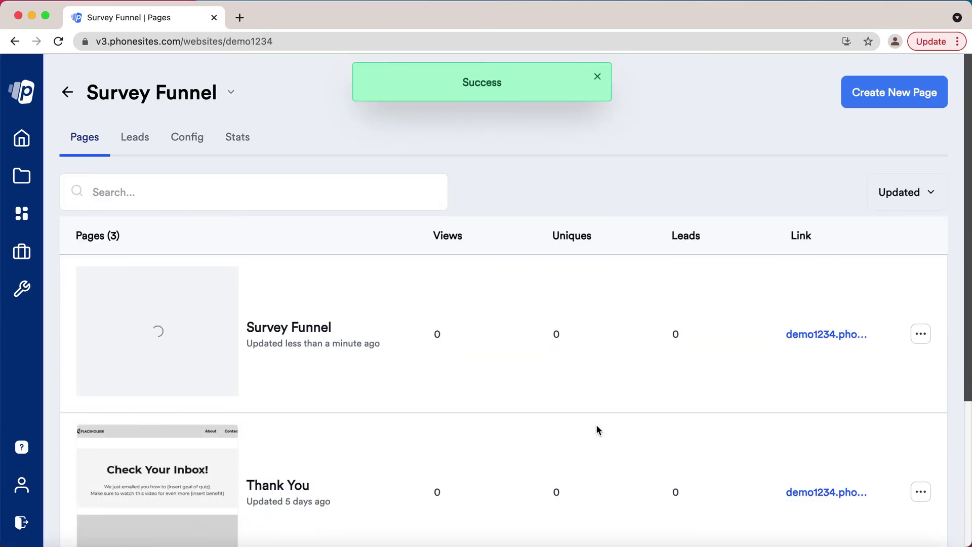
Scroll through the new website's Pages list showing its 3 pages
scroll(598, 429, "down", 1)
scroll(596, 429, "down", 4)
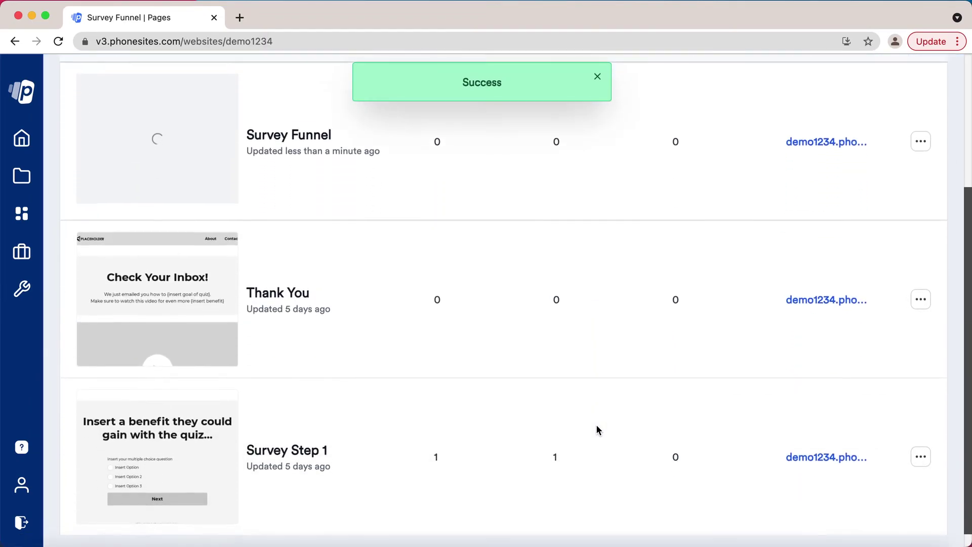
scroll(596, 429, "up", 2)
scroll(596, 424, "up", 2)
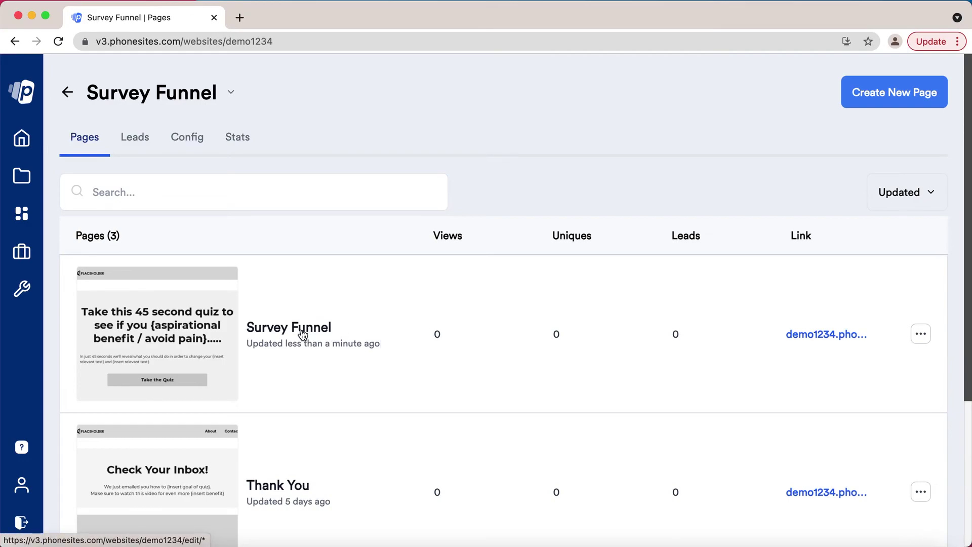
Check the empty Leads tab and review the Config settings for subdomain demo1234
left_click(150, 140)
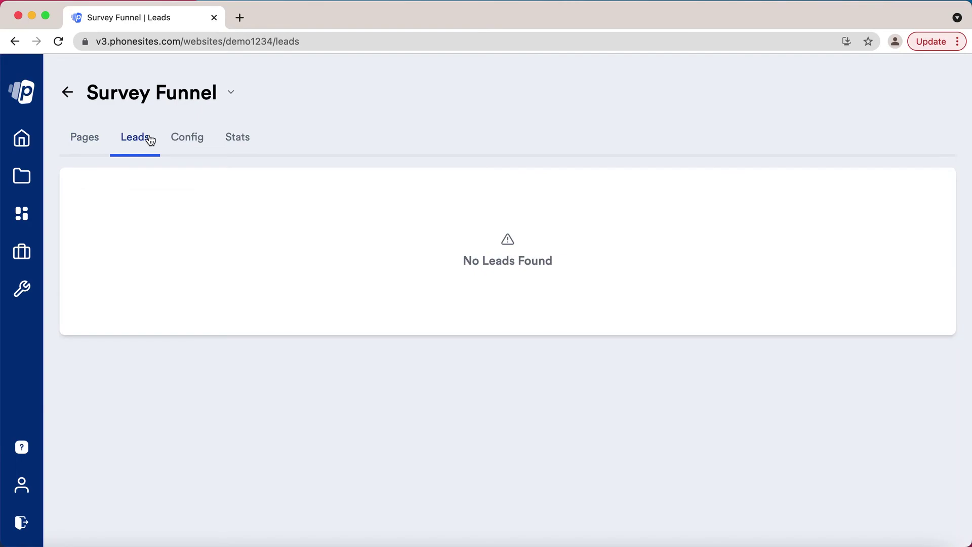
left_click(177, 142)
scroll(322, 316, "down", 2)
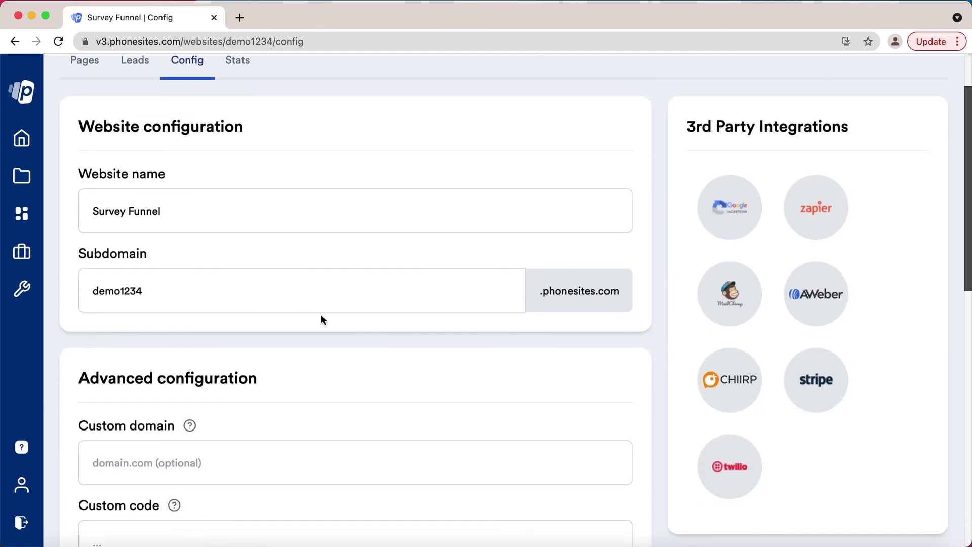
scroll(322, 318, "down", 2)
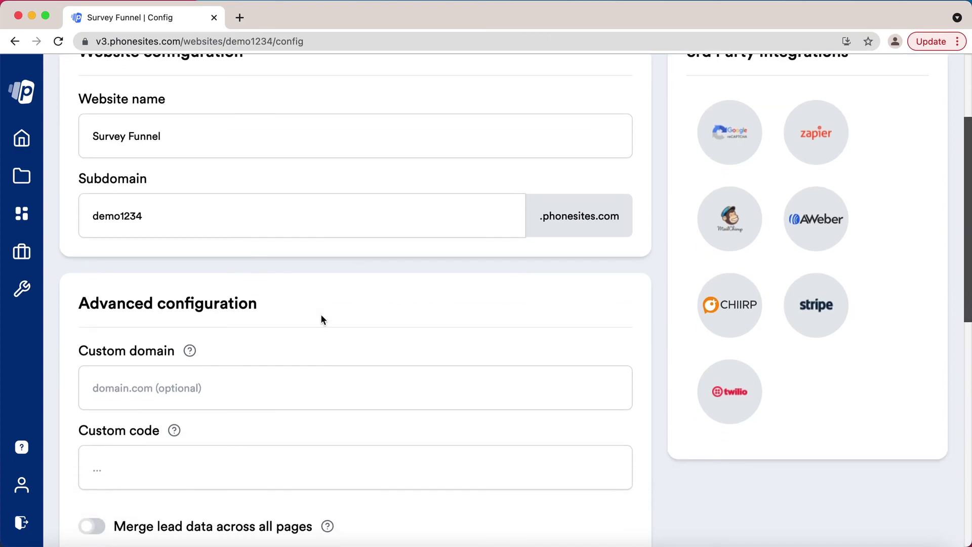
scroll(321, 318, "up", 4)
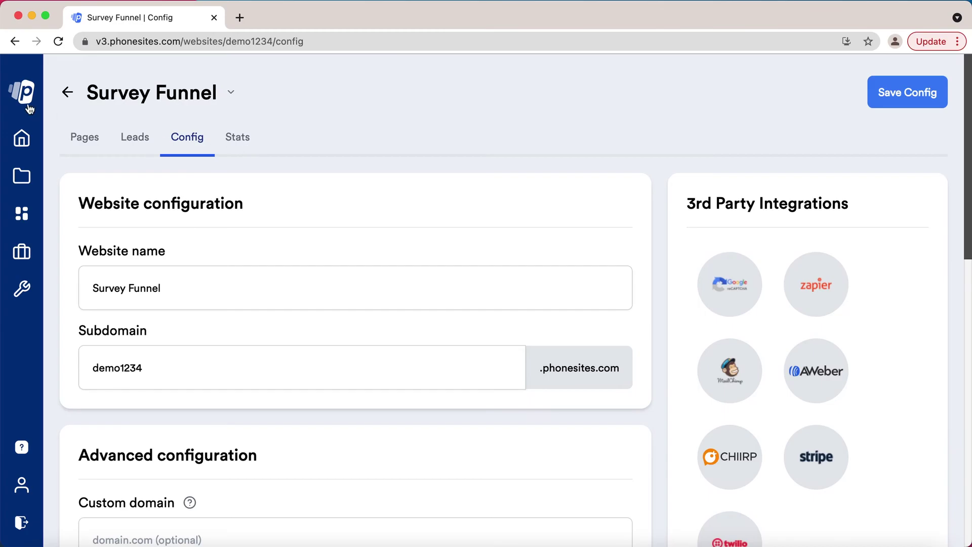
left_click(67, 92)
scroll(266, 306, "down", 2)
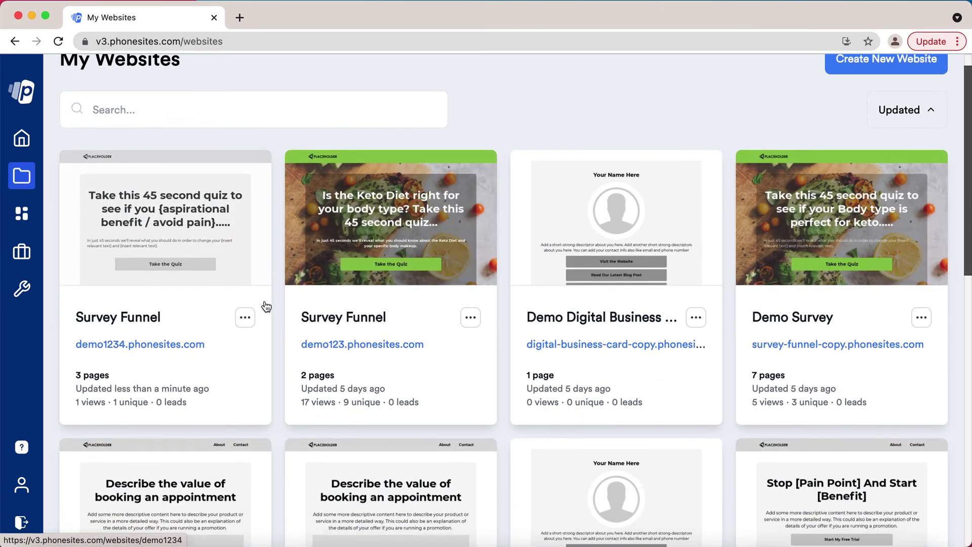
scroll(266, 306, "down", 1)
scroll(336, 392, "down", 2)
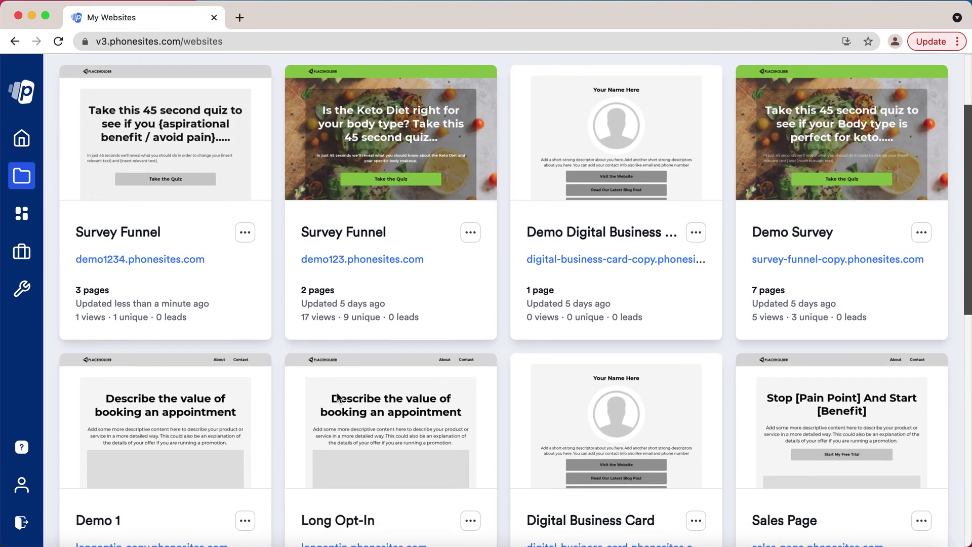
scroll(337, 397, "up", 2)
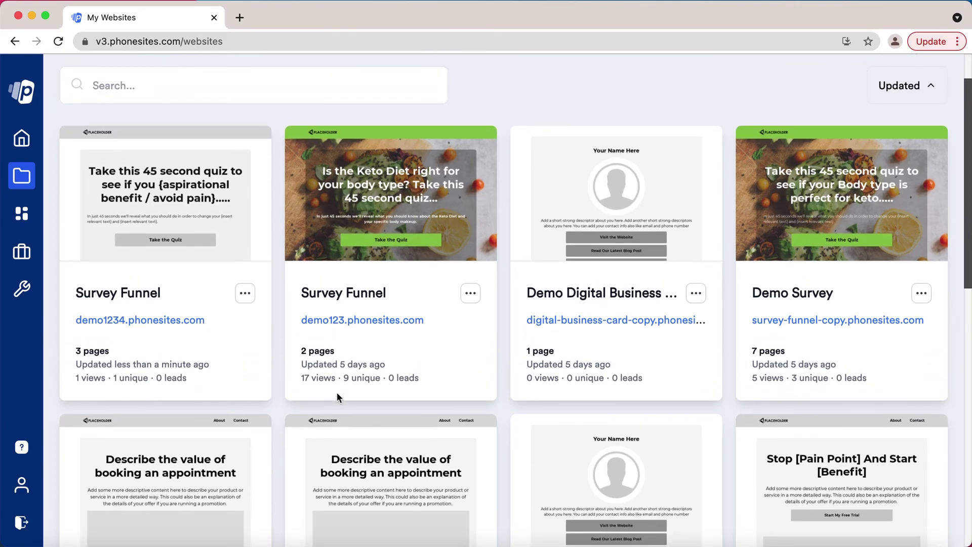
scroll(337, 393, "up", 1)
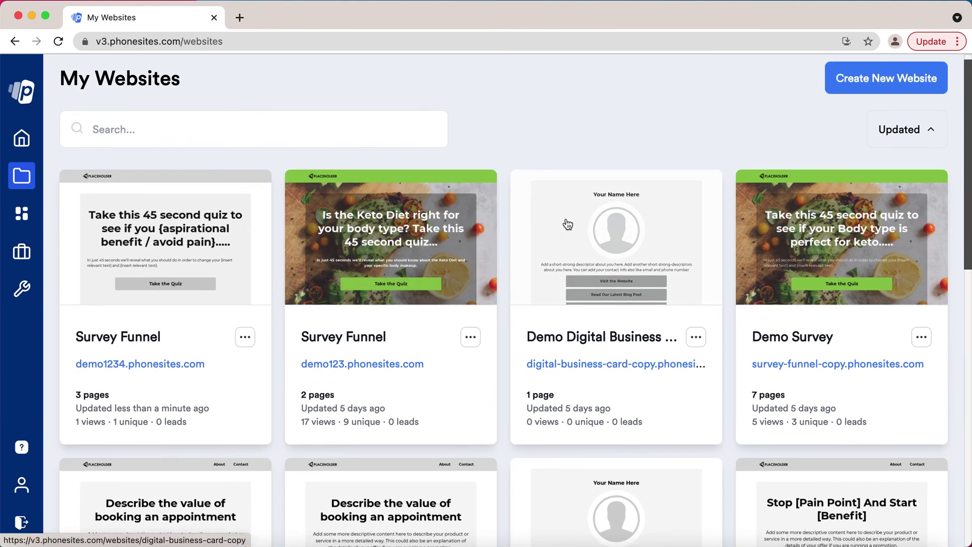